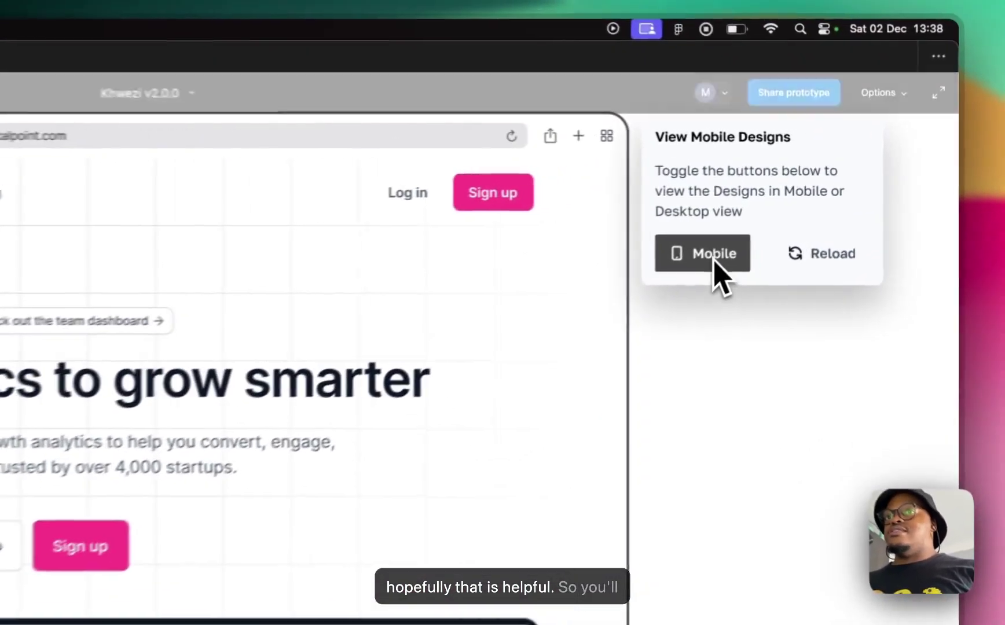
# Switch the running prototype to the mobile design and review the page from the hero section to the pricing plans.
pyautogui.click(676, 265)
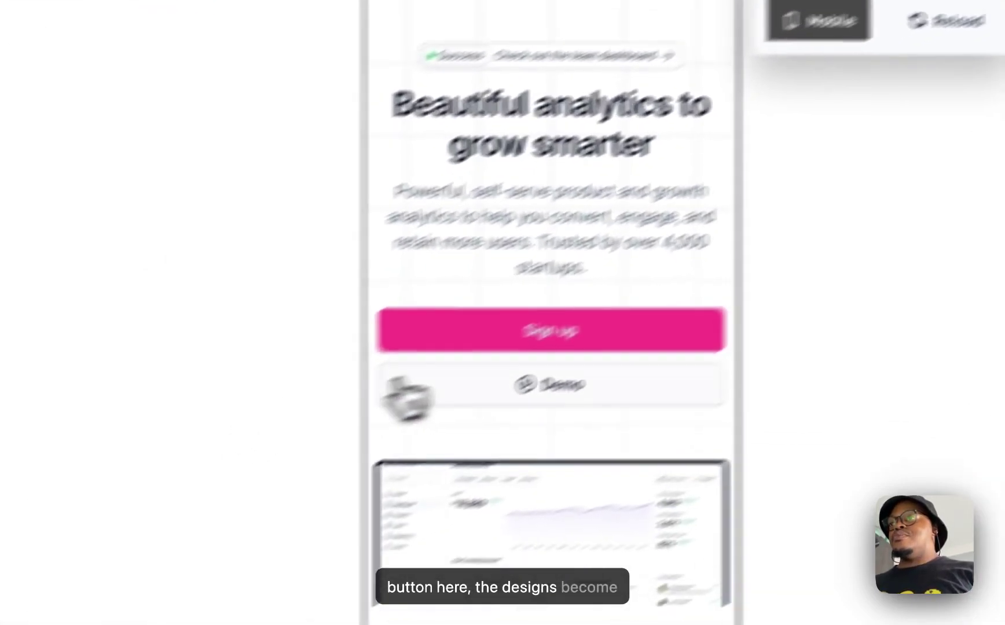
pyautogui.scroll(-10, 461, 359)
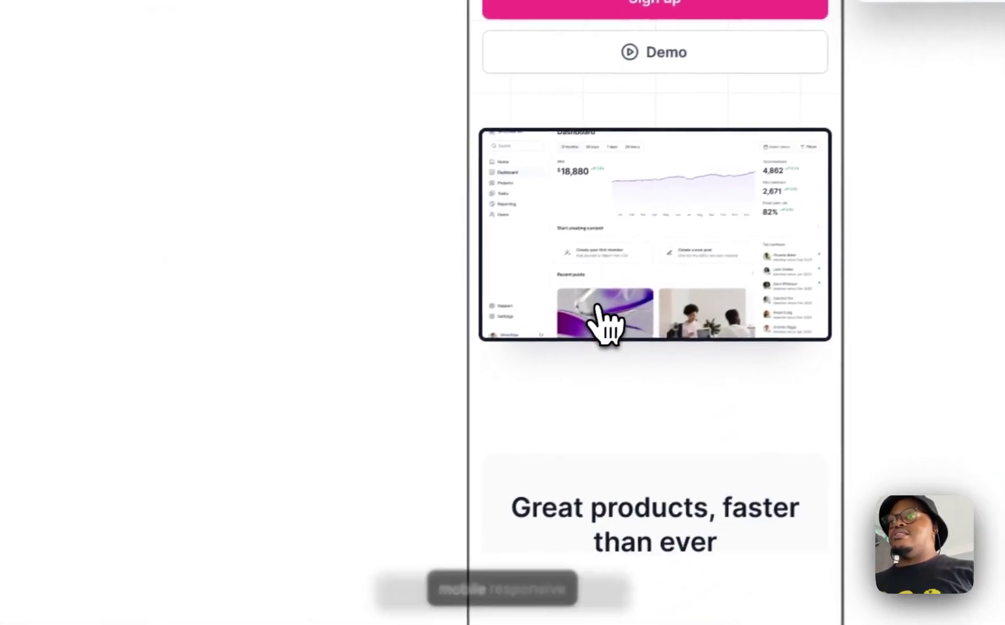
pyautogui.scroll(-10, 461, 359)
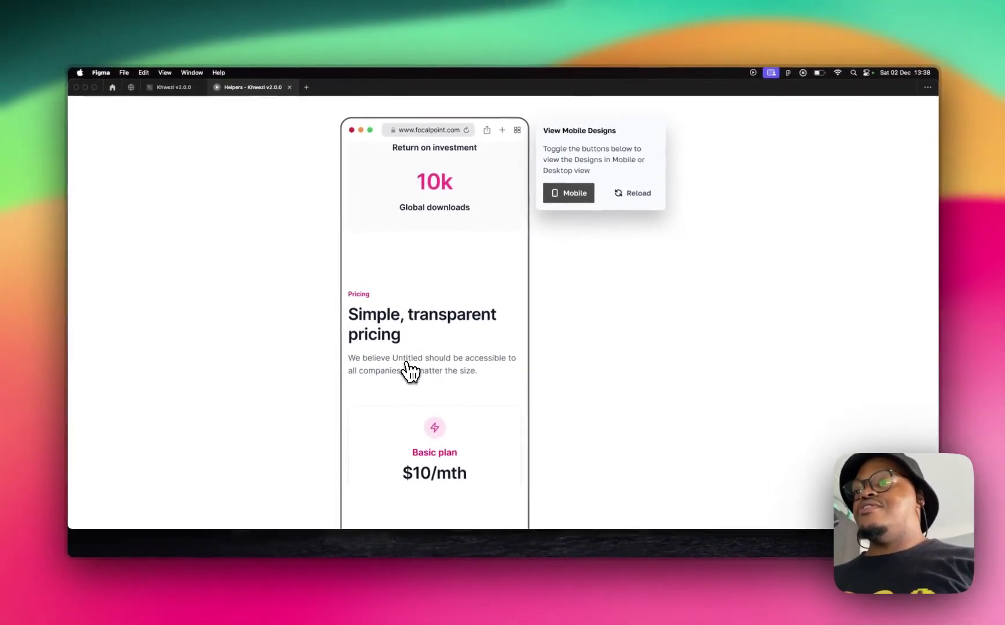
pyautogui.scroll(-4, 410, 370)
pyautogui.scroll(10, 410, 371)
pyautogui.scroll(-10, 410, 371)
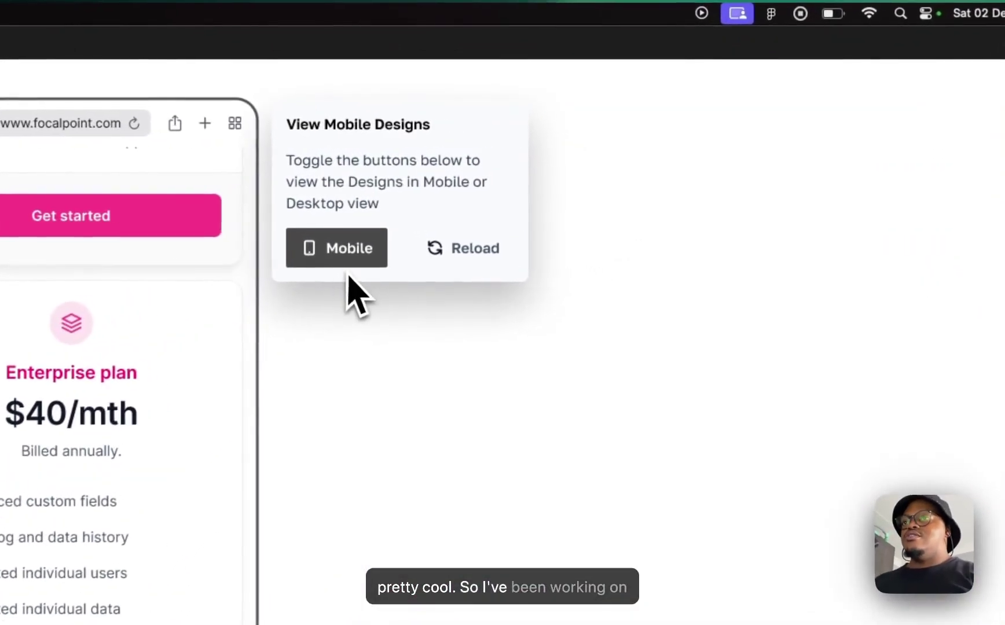
# Reload the prototype to the desktop design and review the page between the pricing plans and the hero section.
pyautogui.click(622, 192)
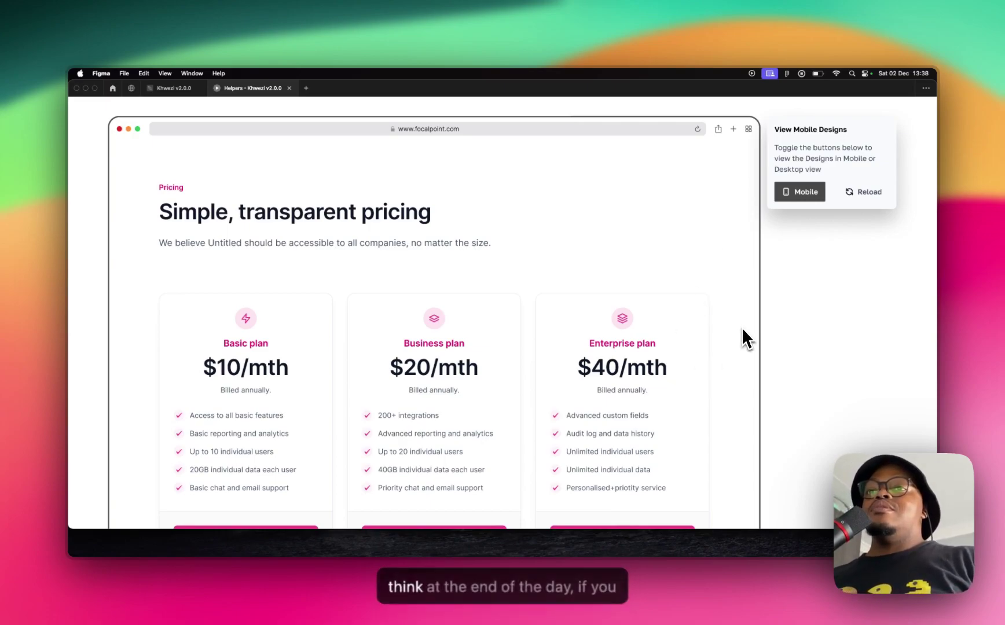
pyautogui.scroll(3, 693, 318)
pyautogui.scroll(10, 693, 319)
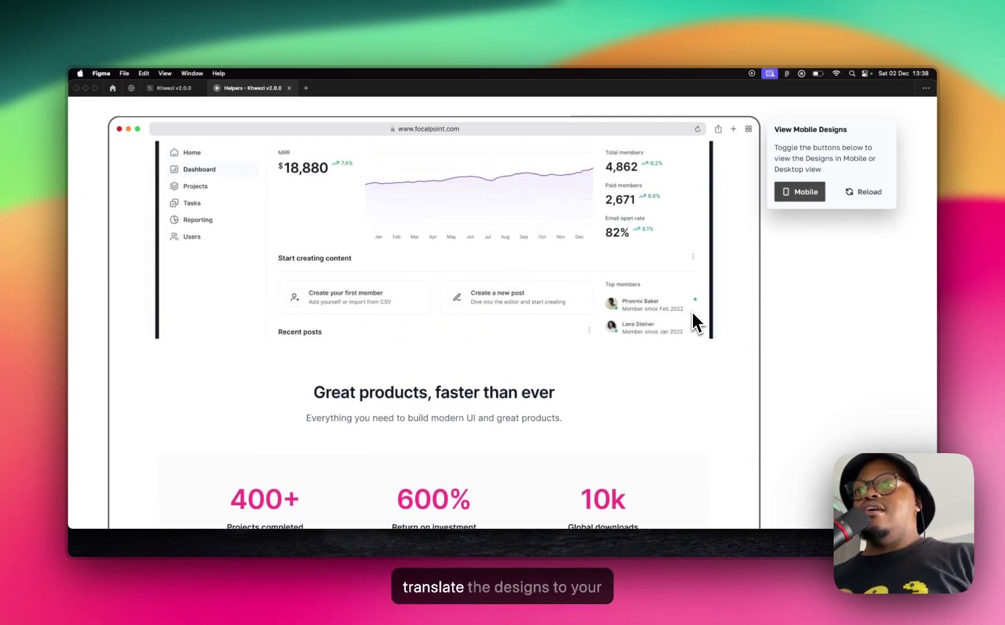
pyautogui.scroll(10, 693, 315)
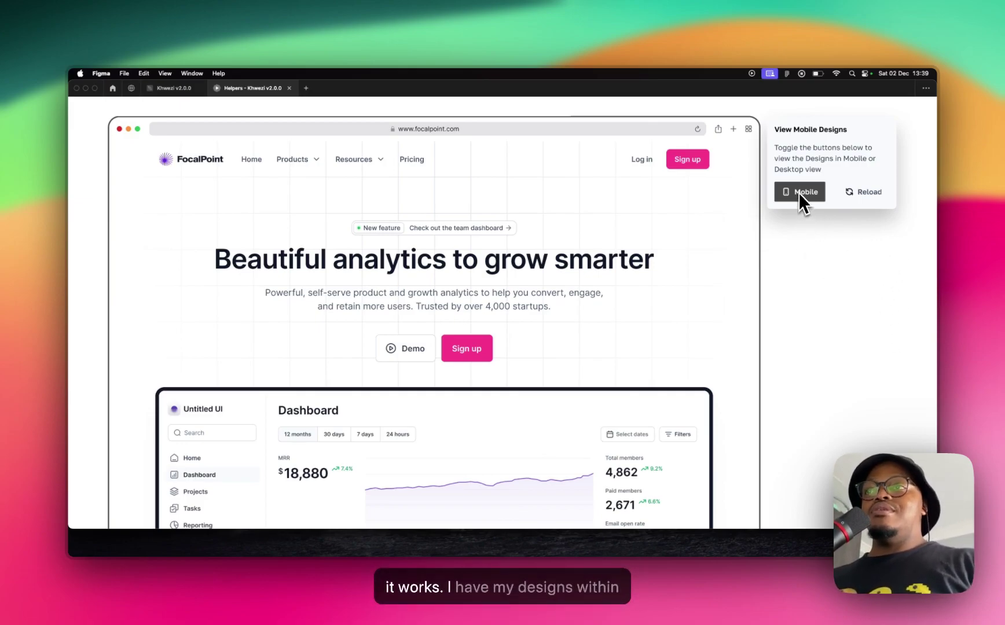
pyautogui.scroll(-4, 529, 287)
pyautogui.scroll(4, 529, 291)
pyautogui.scroll(-10, 529, 293)
pyautogui.scroll(10, 528, 284)
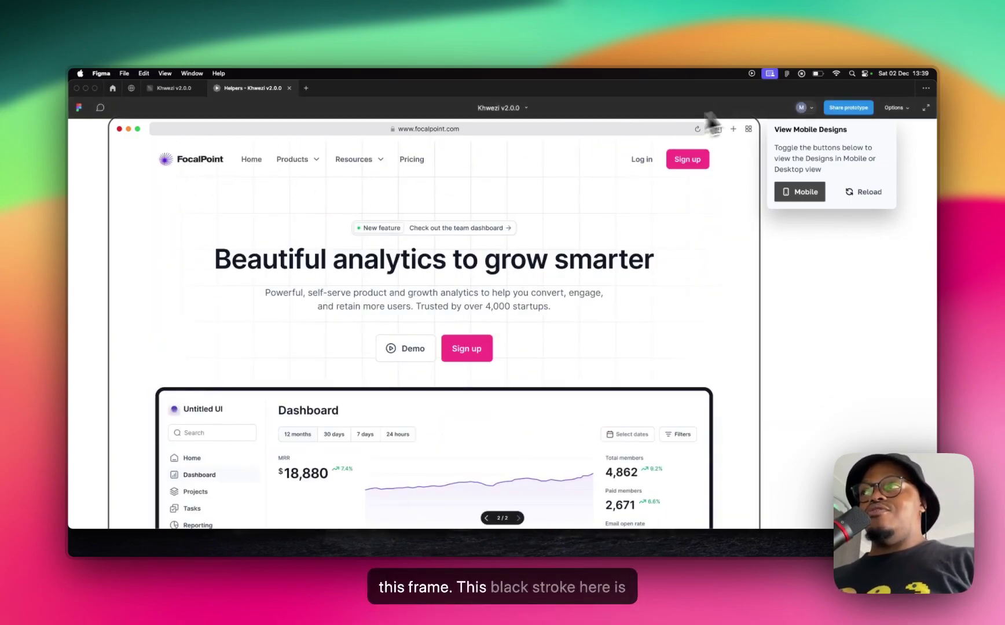
# Preview the header's navigation dropdown and examine the desktop page from the hero section to the metrics.
pyautogui.click(106, 213)
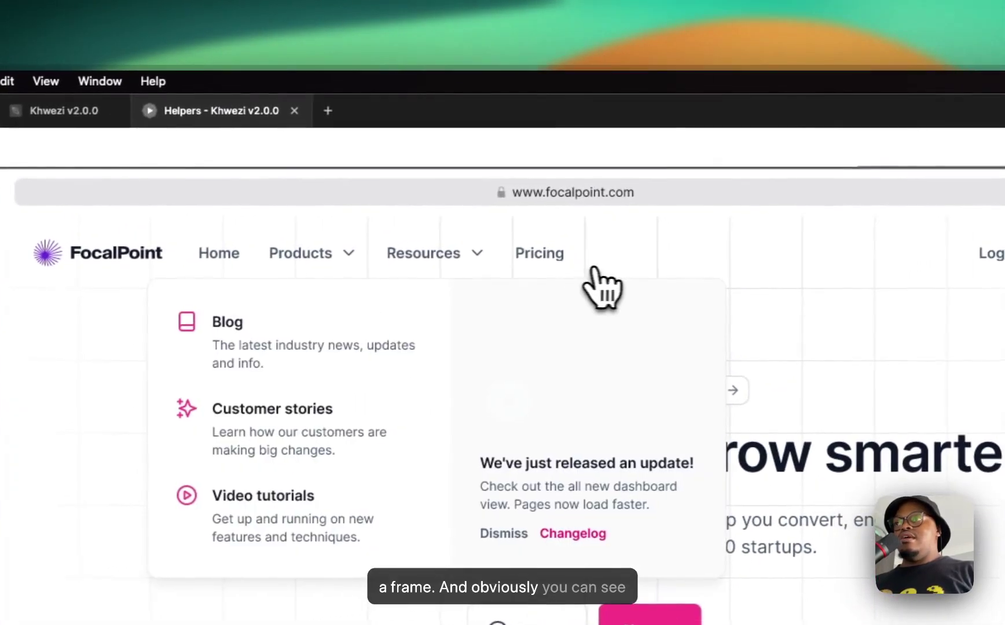
pyautogui.moveTo(465, 265)
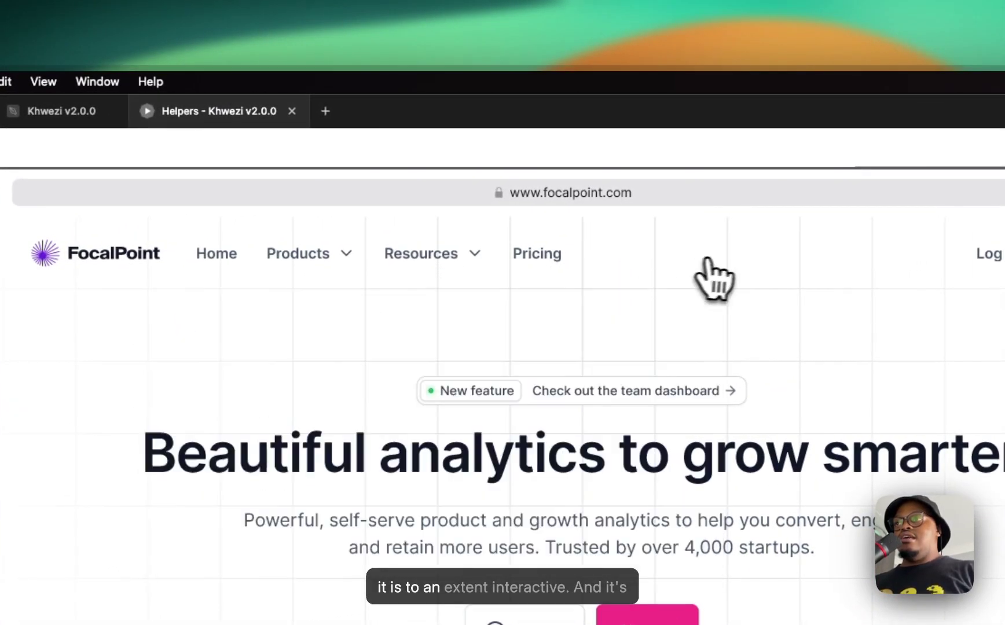
pyautogui.moveTo(274, 275)
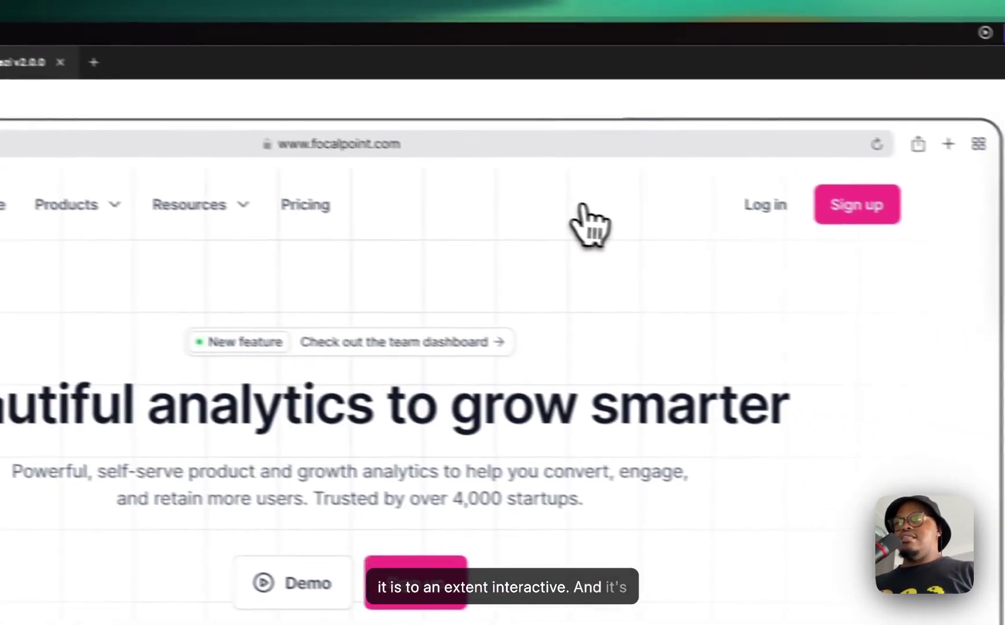
pyautogui.scroll(-2, 839, 517)
pyautogui.scroll(-3, 533, 439)
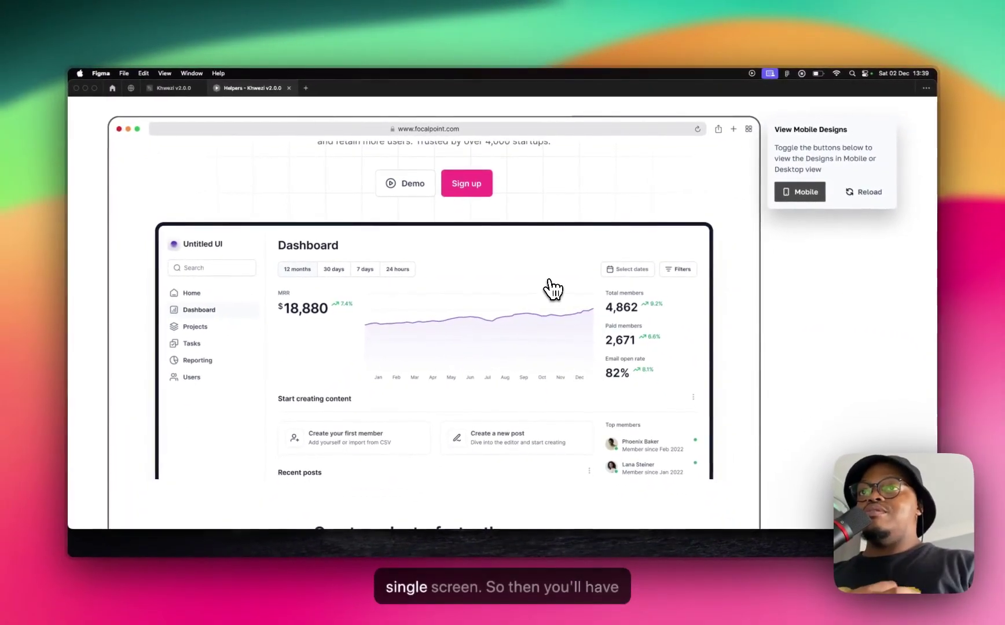
pyautogui.scroll(-3, 553, 288)
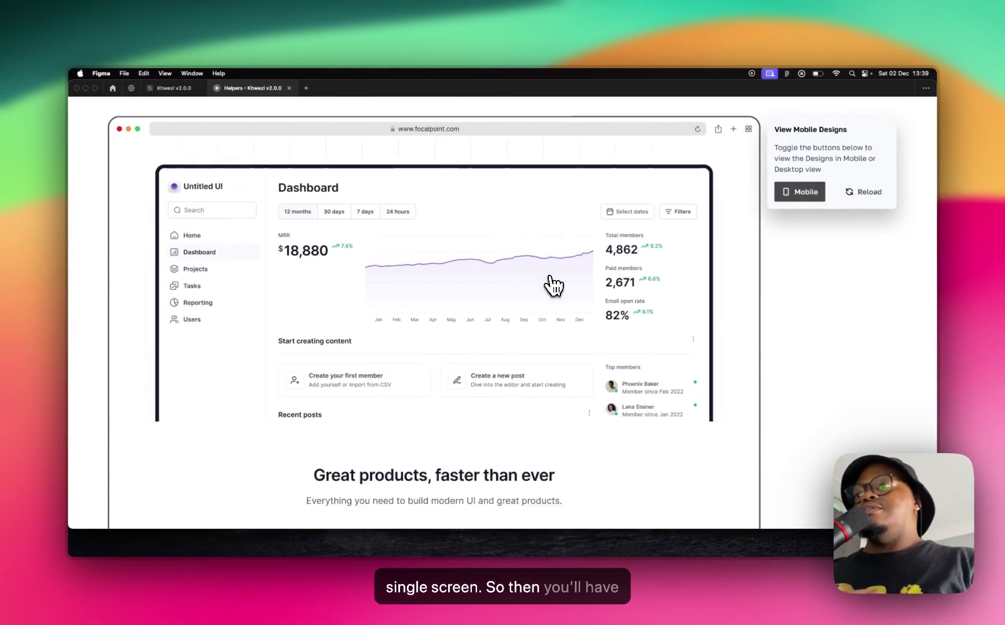
pyautogui.scroll(5, 551, 285)
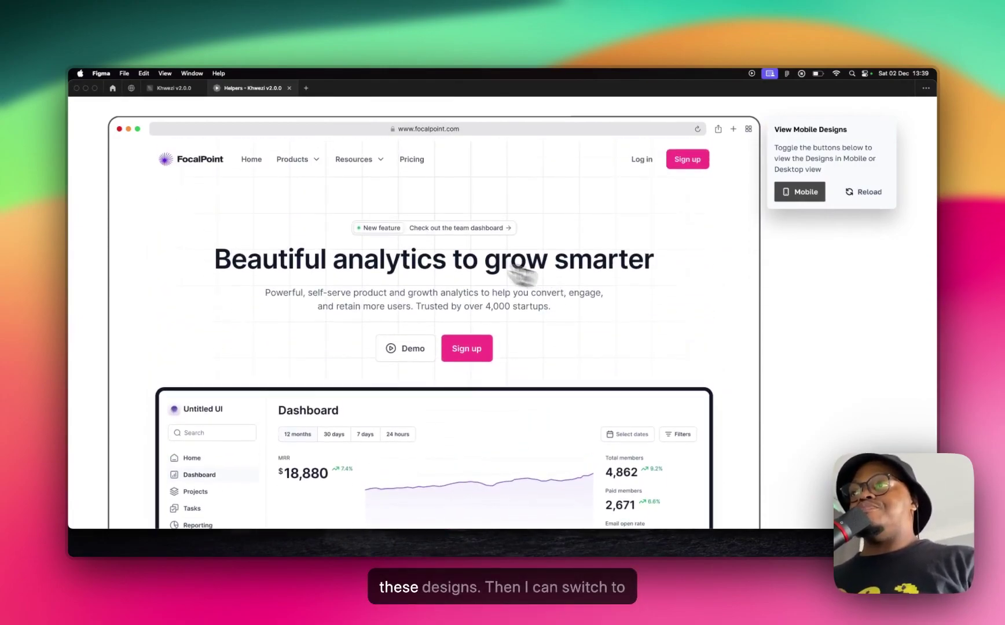
pyautogui.scroll(-5, 564, 298)
pyautogui.scroll(-8, 574, 300)
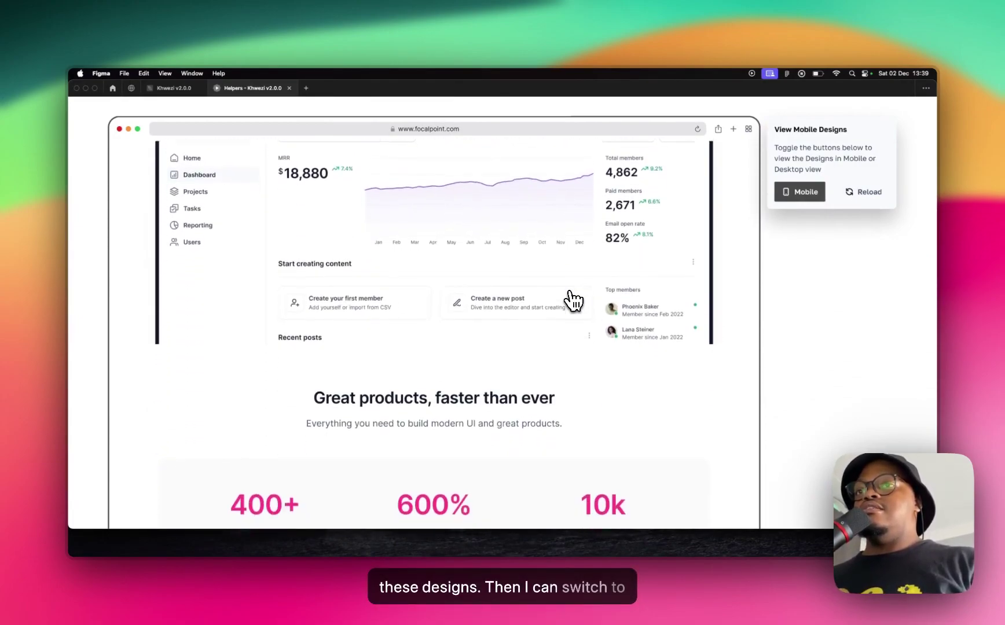
# Switch the prototype to the mobile design, look over its hero section, and reload it to the desktop design.
pyautogui.click(806, 174)
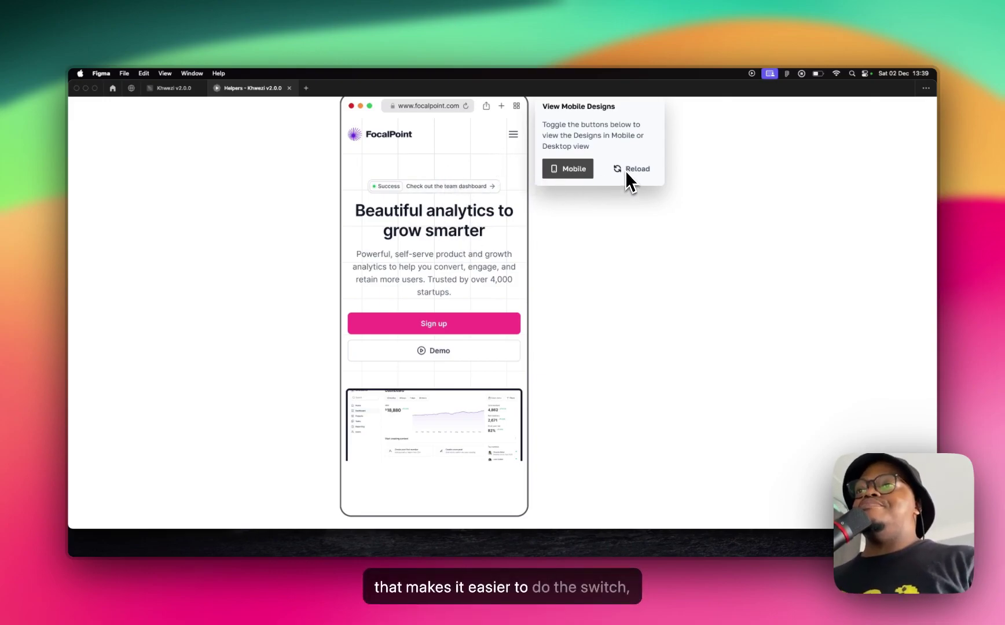
pyautogui.scroll(-3, 470, 313)
pyautogui.scroll(3, 469, 317)
pyautogui.scroll(2, 487, 323)
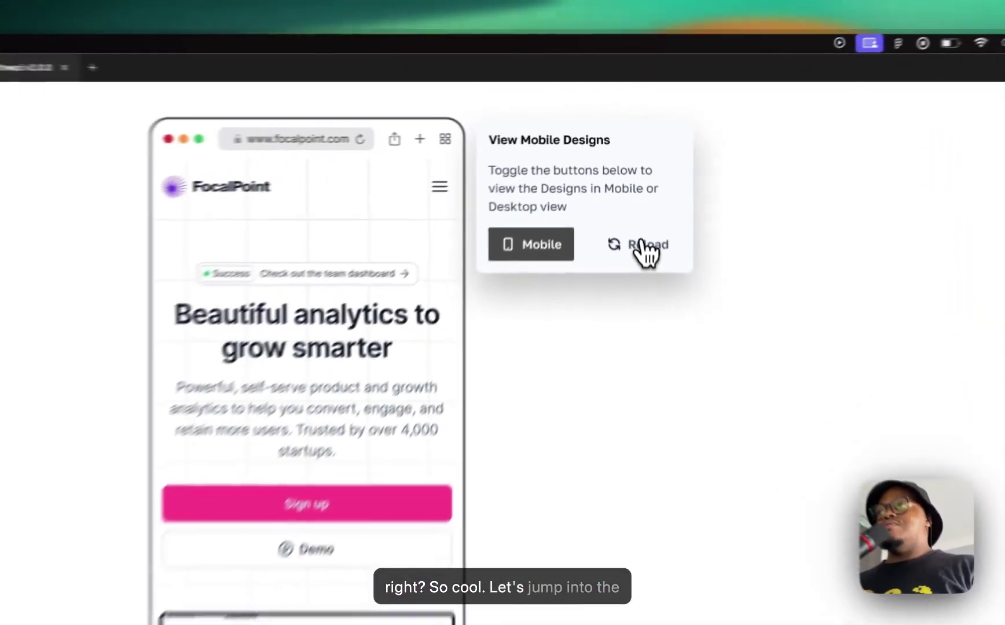
pyautogui.click(635, 197)
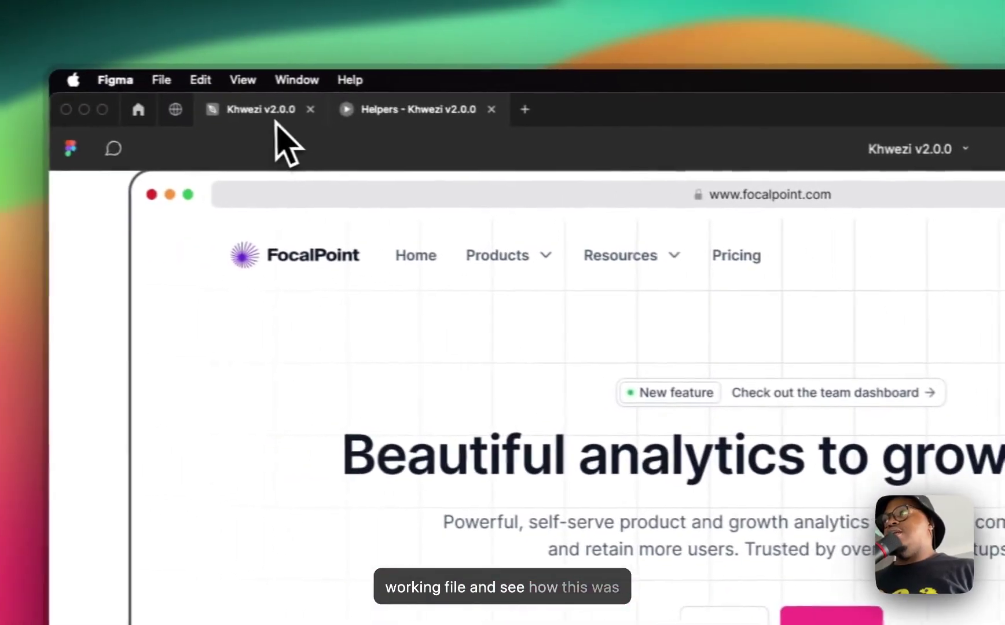
# Switch to the Khwezi v2.0.0 design file and collapse all layers.
pyautogui.click(75, 93)
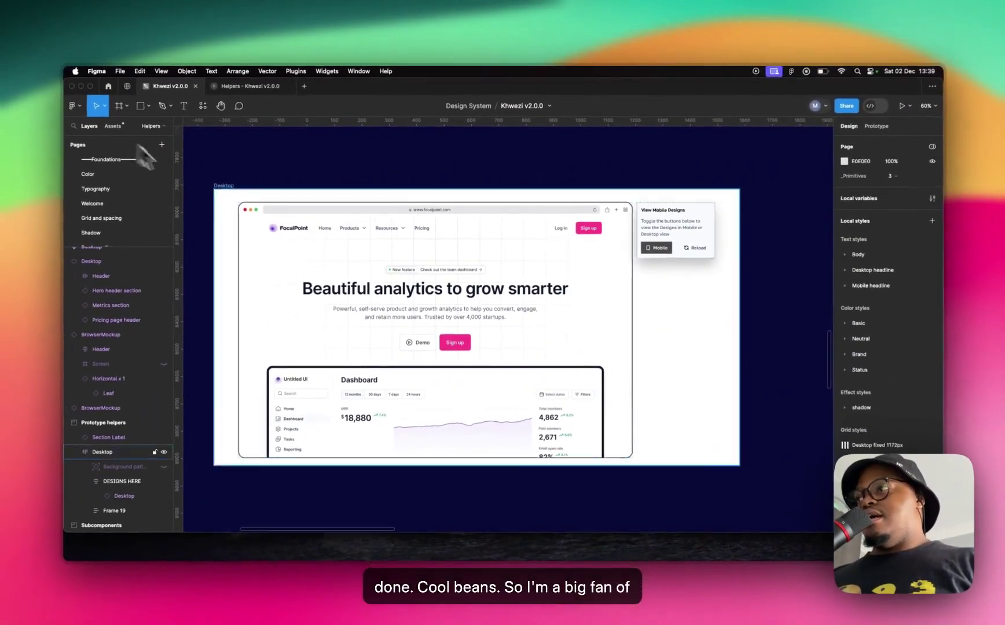
pyautogui.scroll(-2, 124, 405)
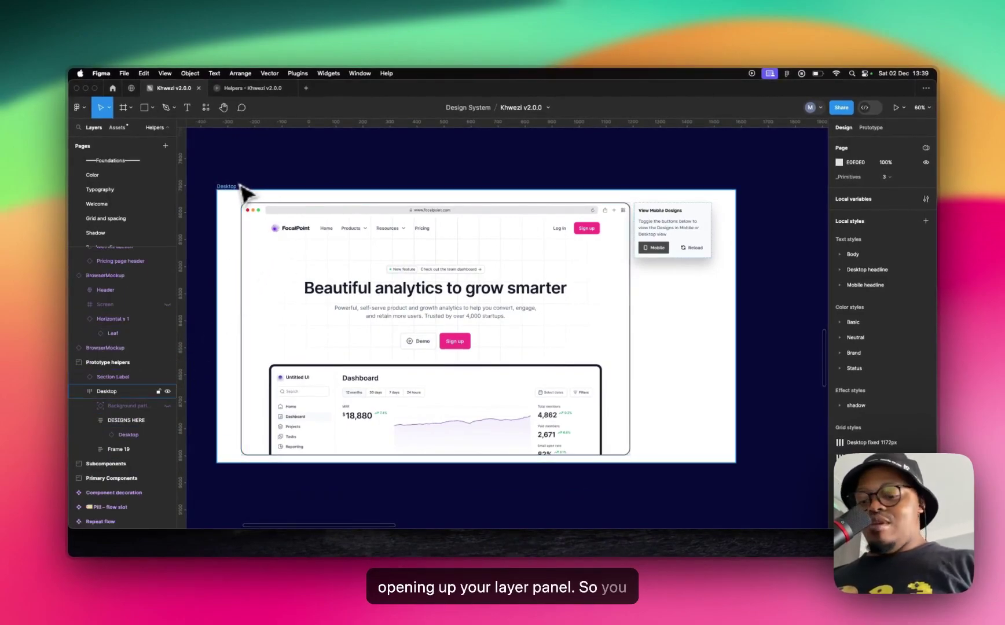
pyautogui.hotkey('alt', 'l')
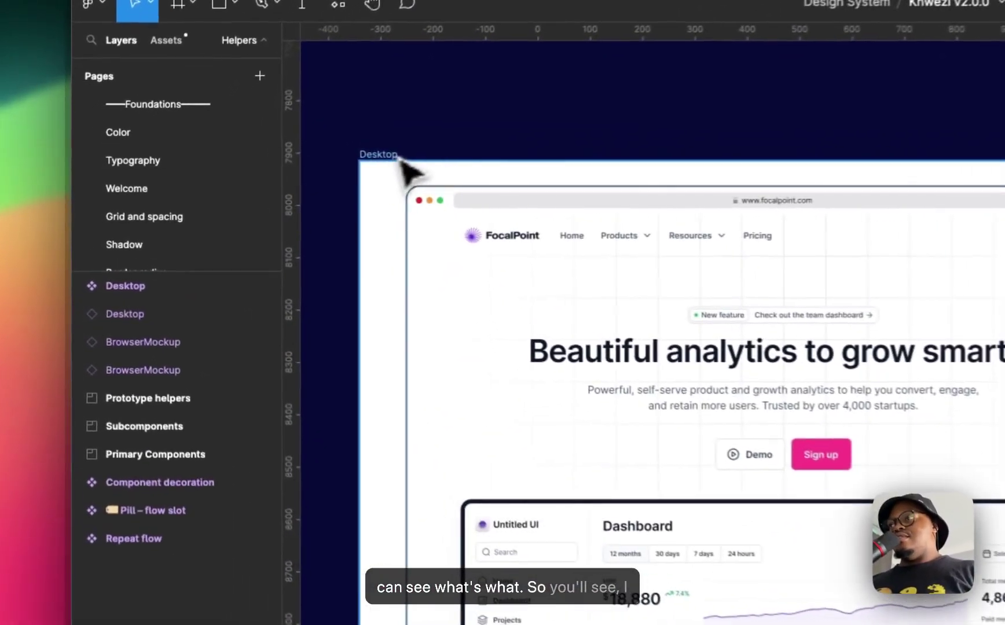
# Clear the selection on the canvas and open the file's local variables.
pyautogui.click(229, 187)
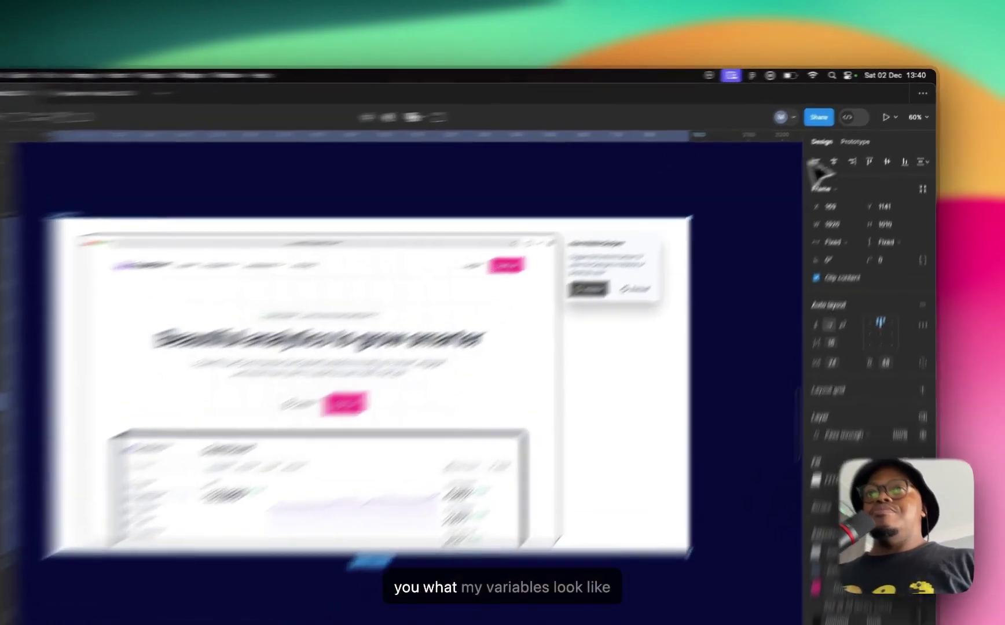
pyautogui.click(772, 166)
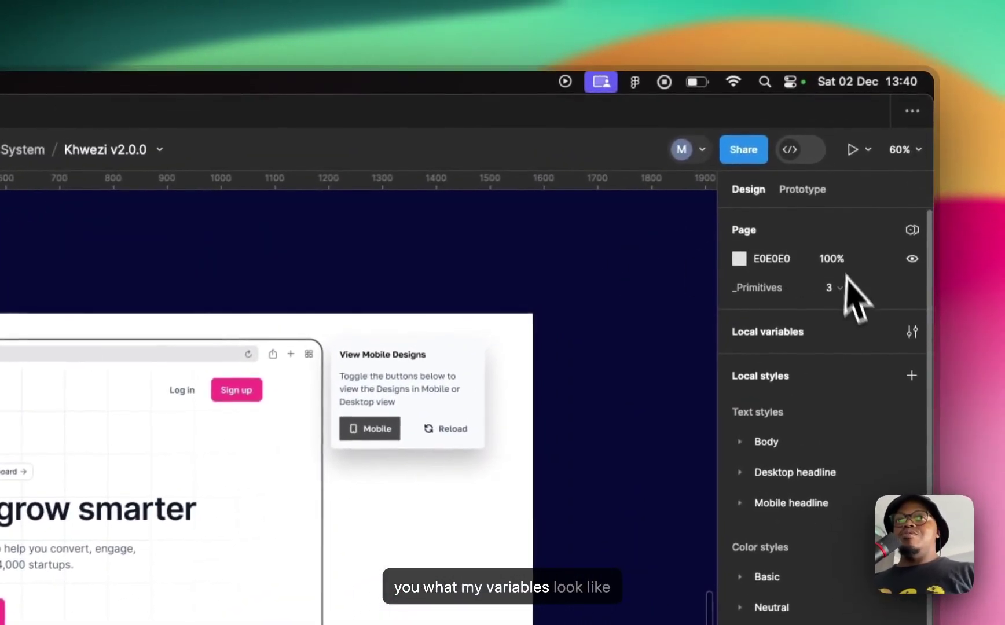
pyautogui.click(910, 333)
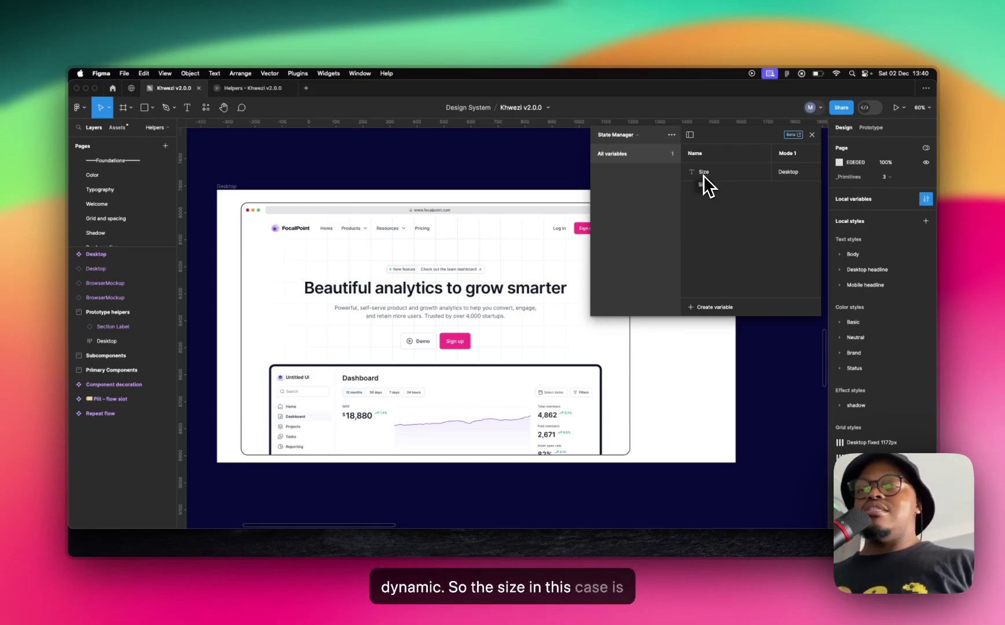
# Widen the variables window and delete the empty Mode 2 from the State Manager collection.
pyautogui.hscroll(3, 785, 174)
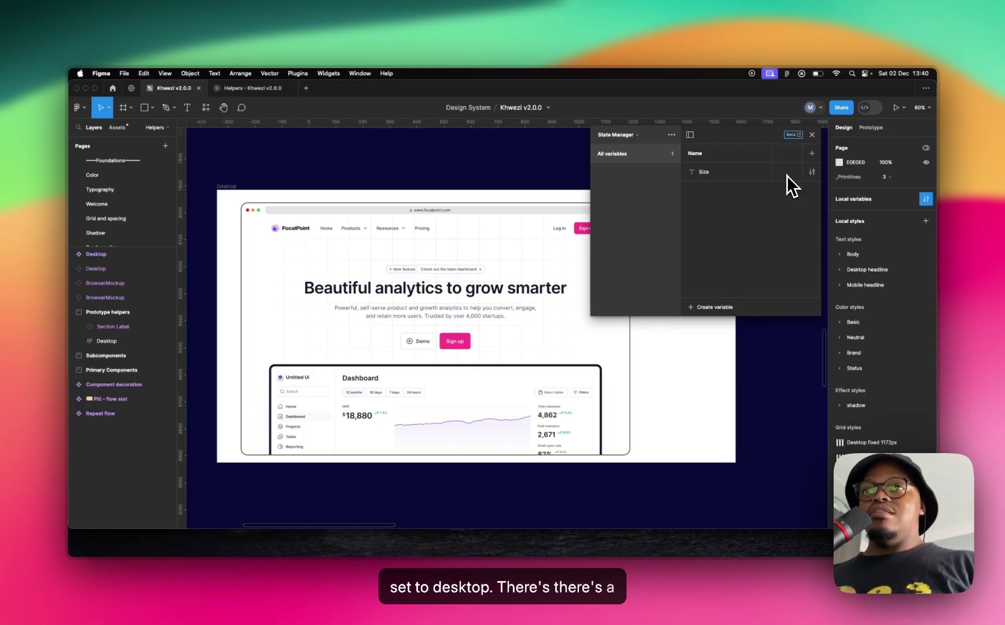
pyautogui.hscroll(-3, 787, 174)
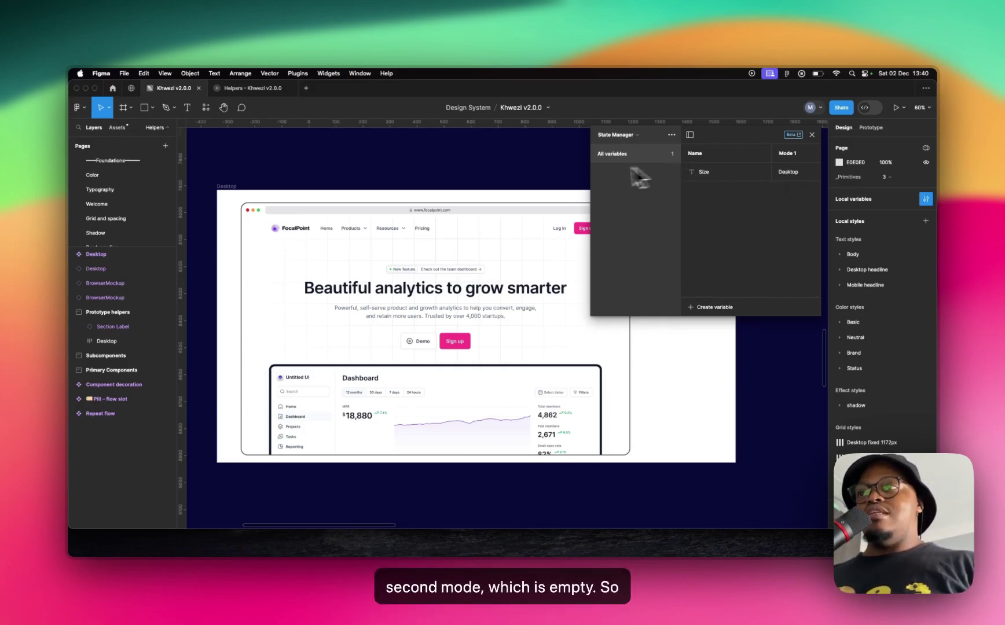
pyautogui.hscroll(1, 690, 185)
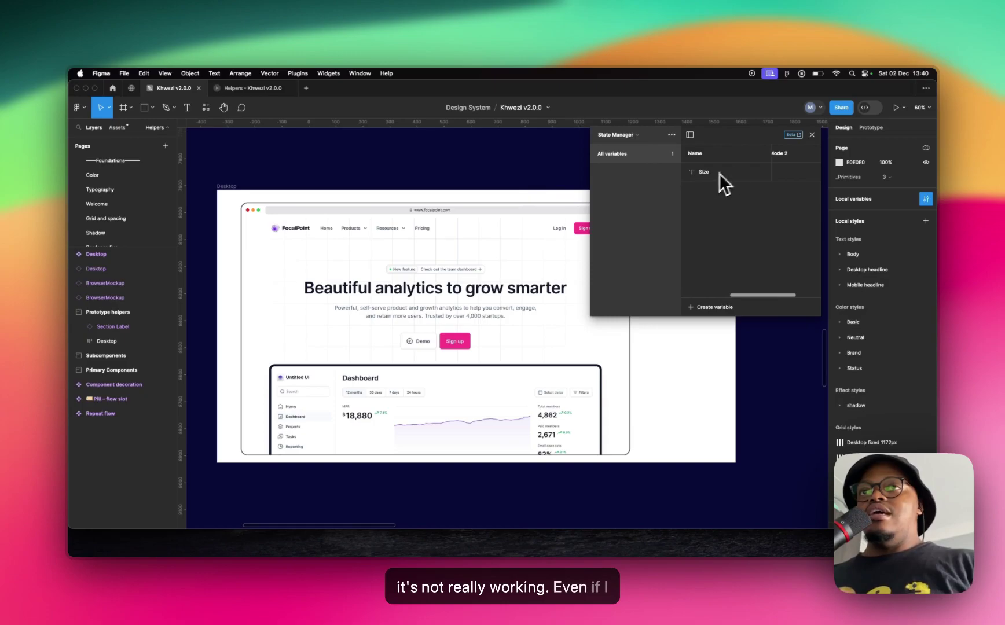
pyautogui.hscroll(2, 804, 159)
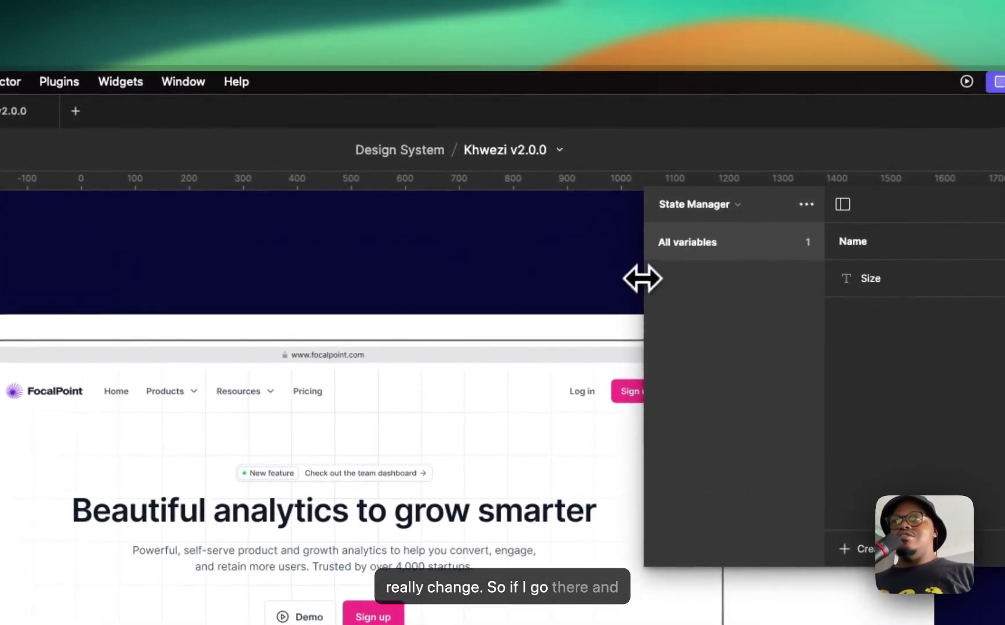
pyautogui.moveTo(642, 278); pyautogui.dragTo(326, 278)
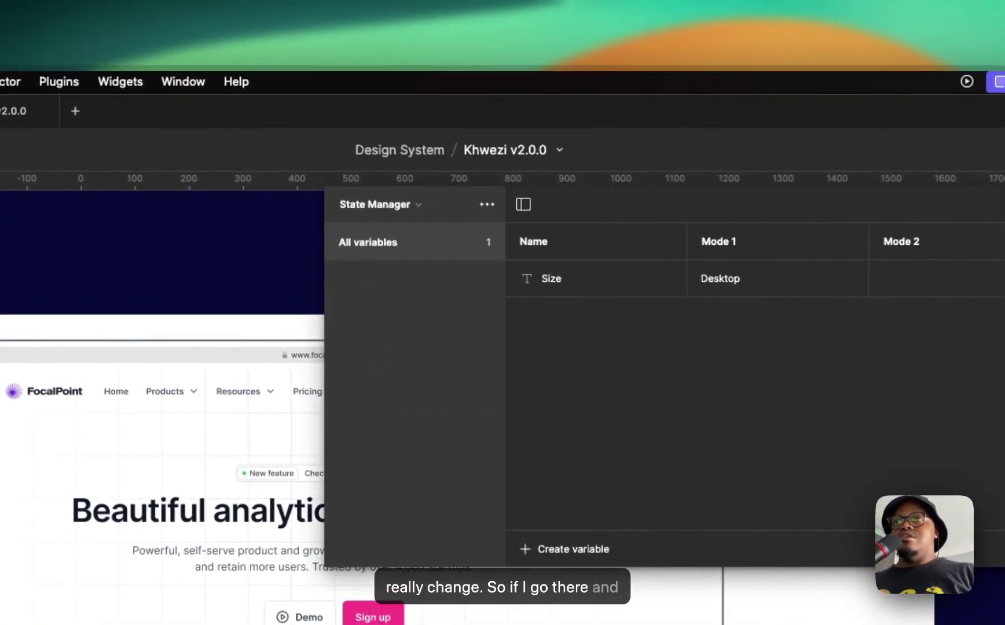
pyautogui.rightClick(939, 242)
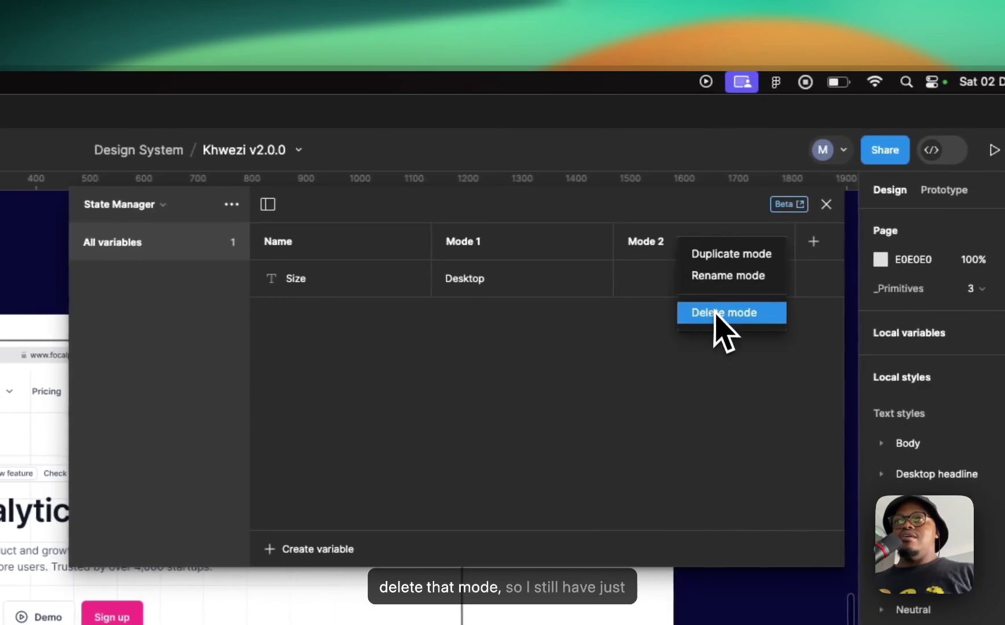
pyautogui.click(723, 313)
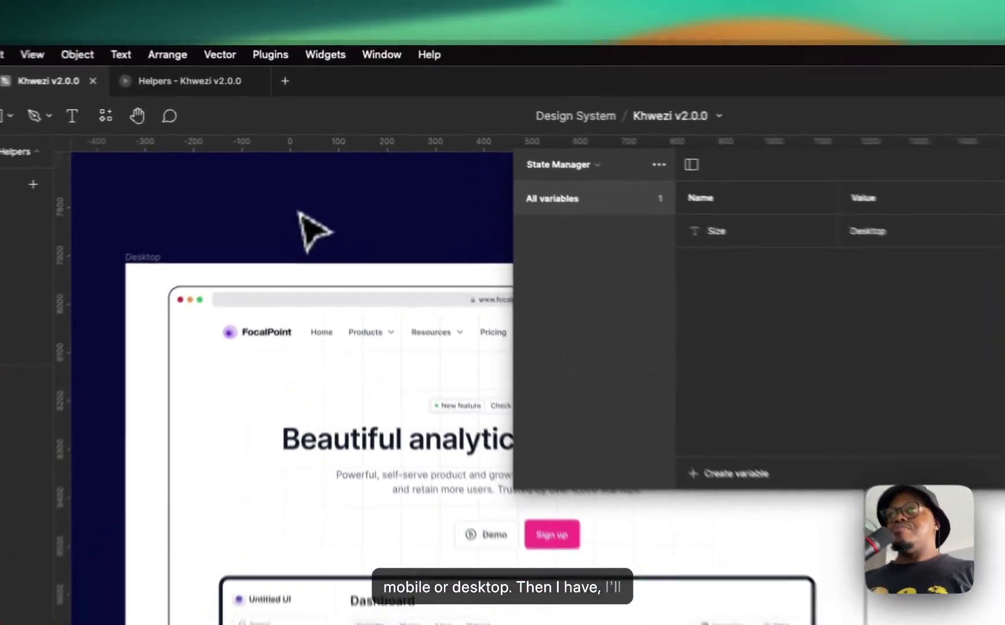
# Close the local variables window to uncover the Desktop prototype frame.
pyautogui.scroll(4, 477, 352)
pyautogui.scroll(-3, 470, 352)
pyautogui.hscroll(5, 365, 396)
pyautogui.scroll(-2, 405, 405)
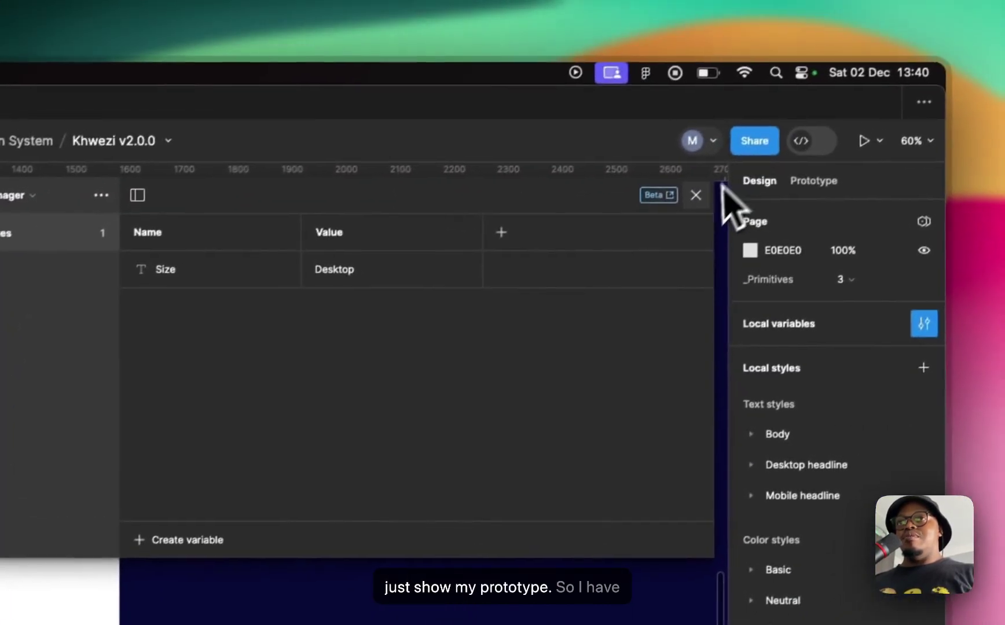
pyautogui.click(694, 197)
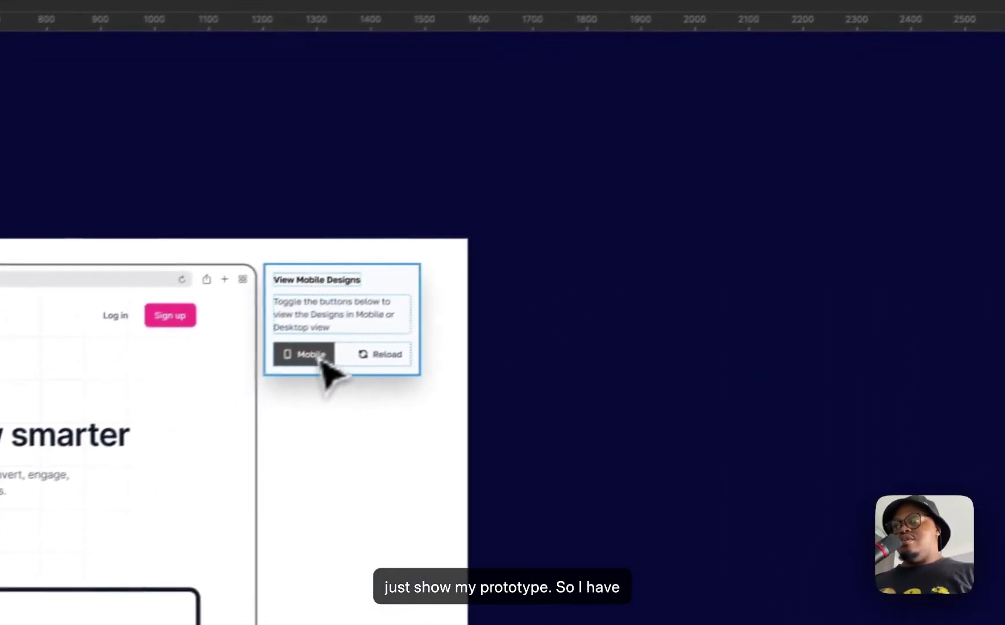
# Select the Mobile button in the View Mobile Designs card and open its click interaction for the Size variable.
pyautogui.click(0, 513)
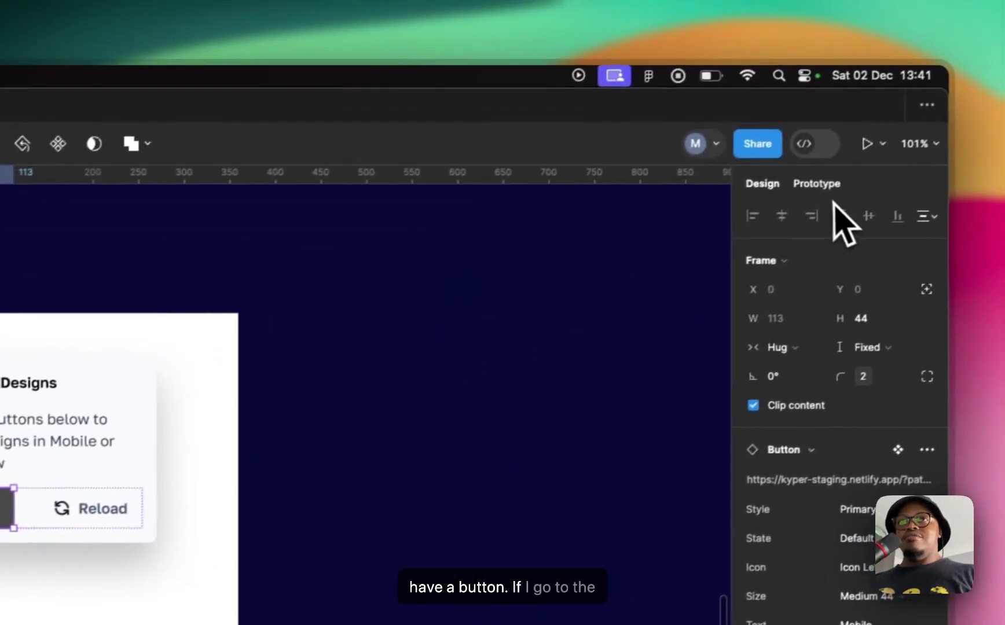
pyautogui.click(802, 188)
pyautogui.click(845, 261)
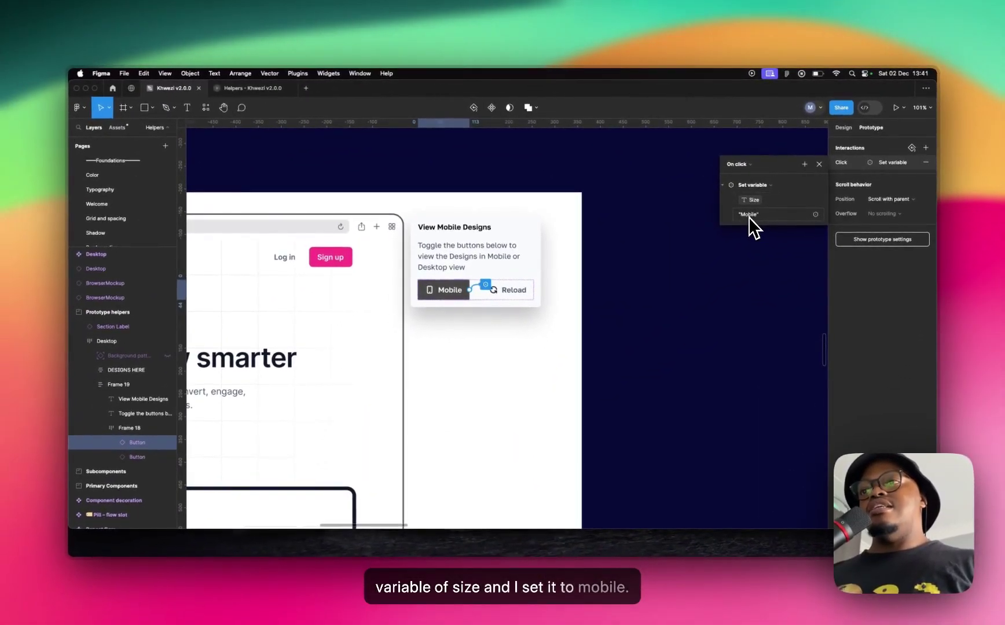
# Select the Reload button in the View Mobile Designs card and inspect its click interaction for the Size variable.
pyautogui.click(513, 290)
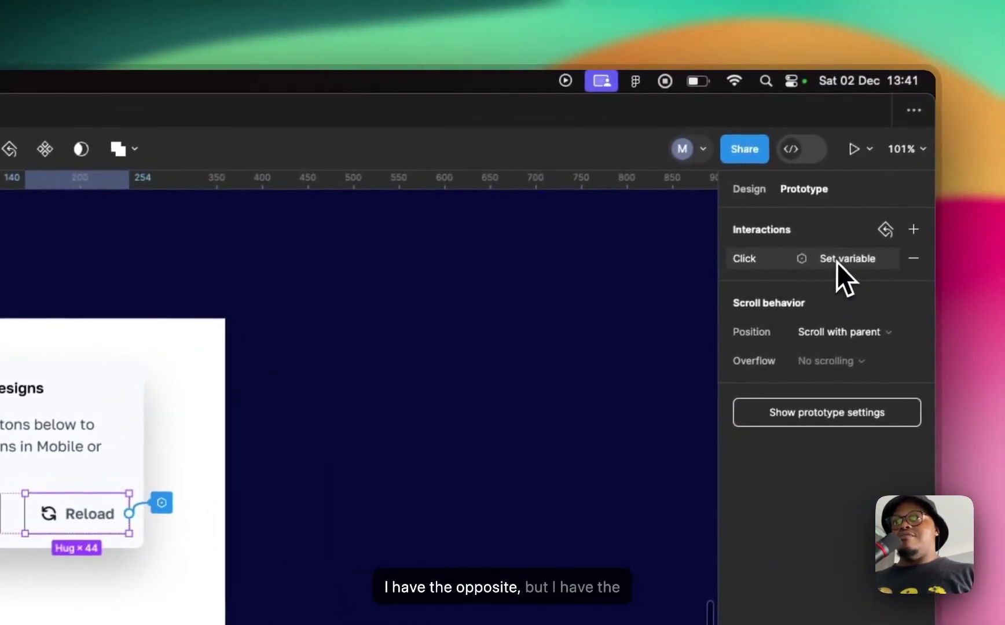
pyautogui.click(990, 171)
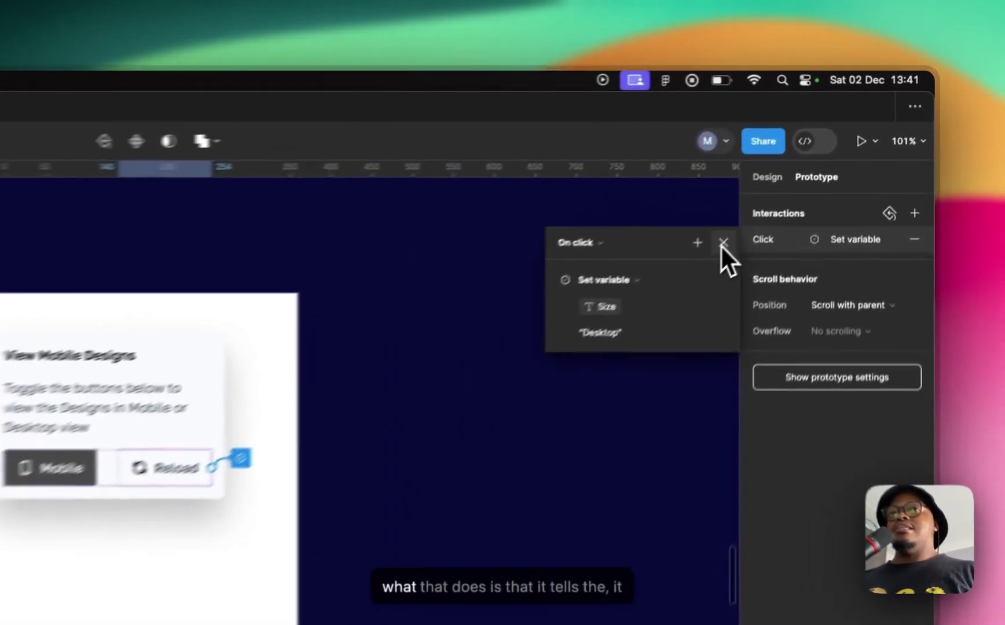
pyautogui.click(818, 167)
# Clear the selection and review the Size variable among the file's local variables, closing the window when done.
pyautogui.click(807, 165)
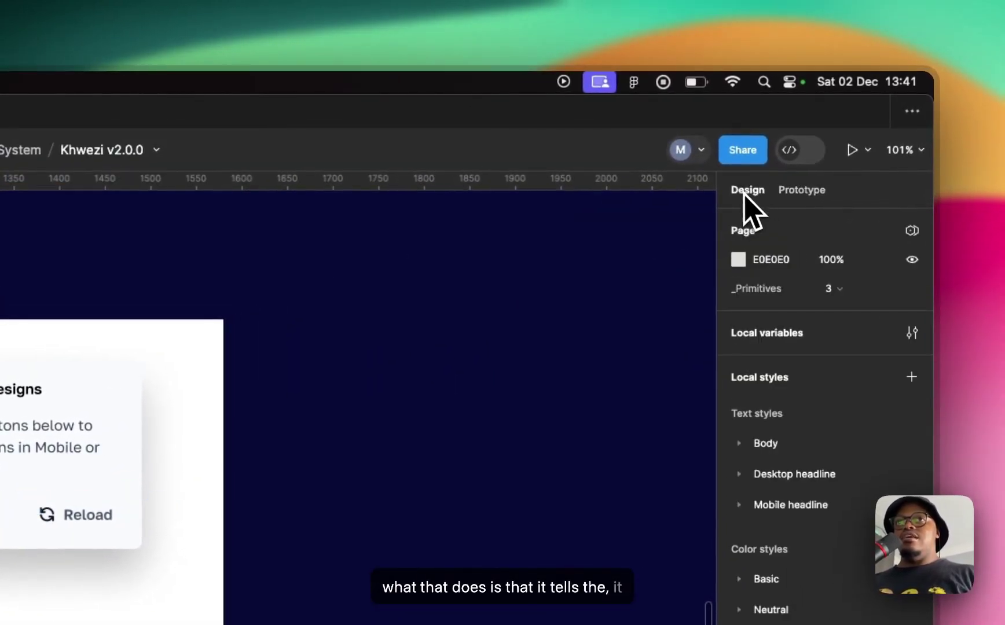
pyautogui.click(913, 335)
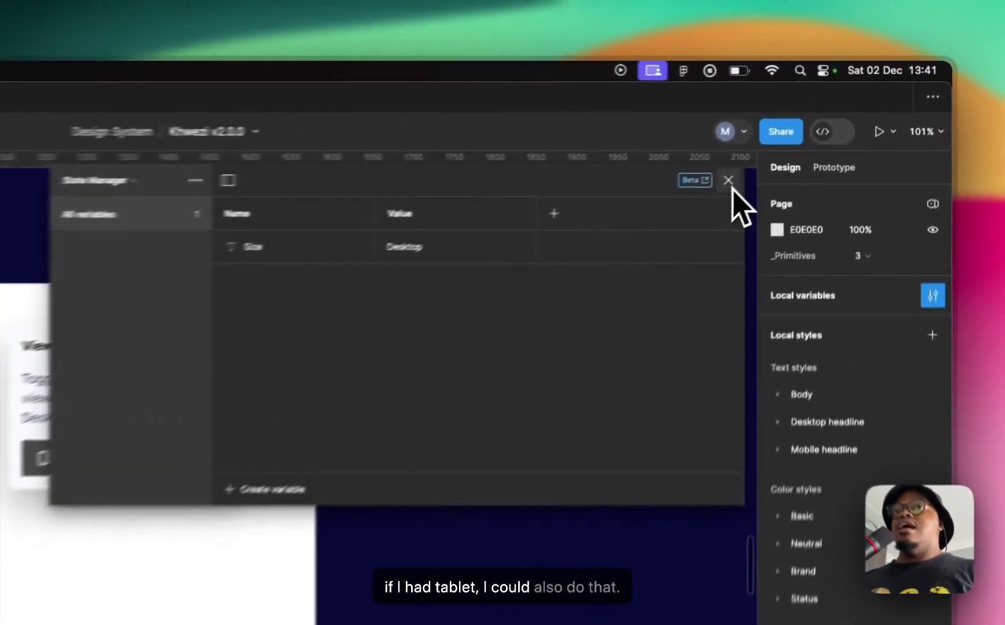
pyautogui.click(812, 135)
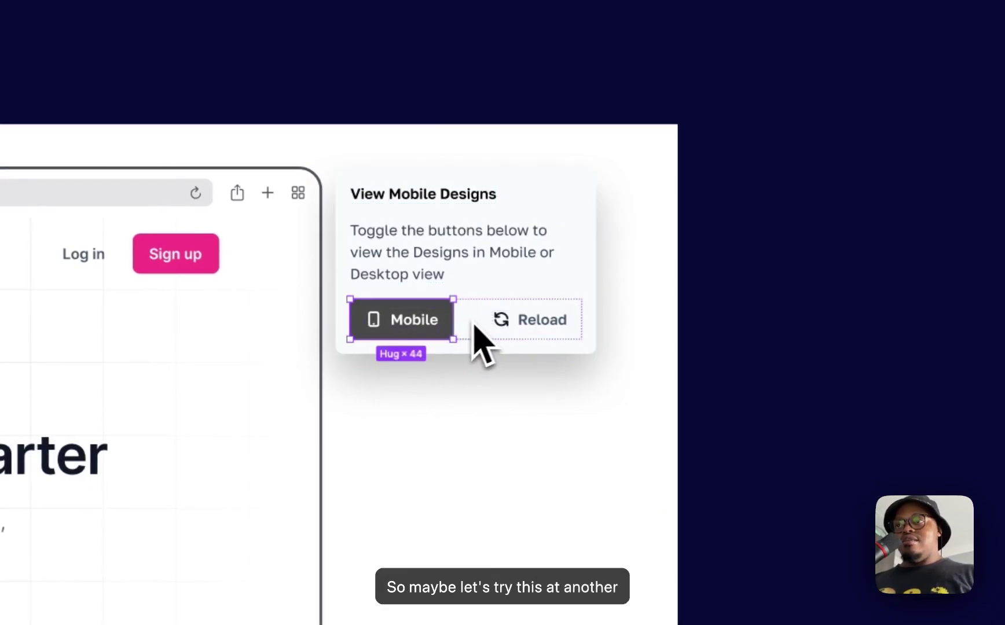
pyautogui.press('super+d')
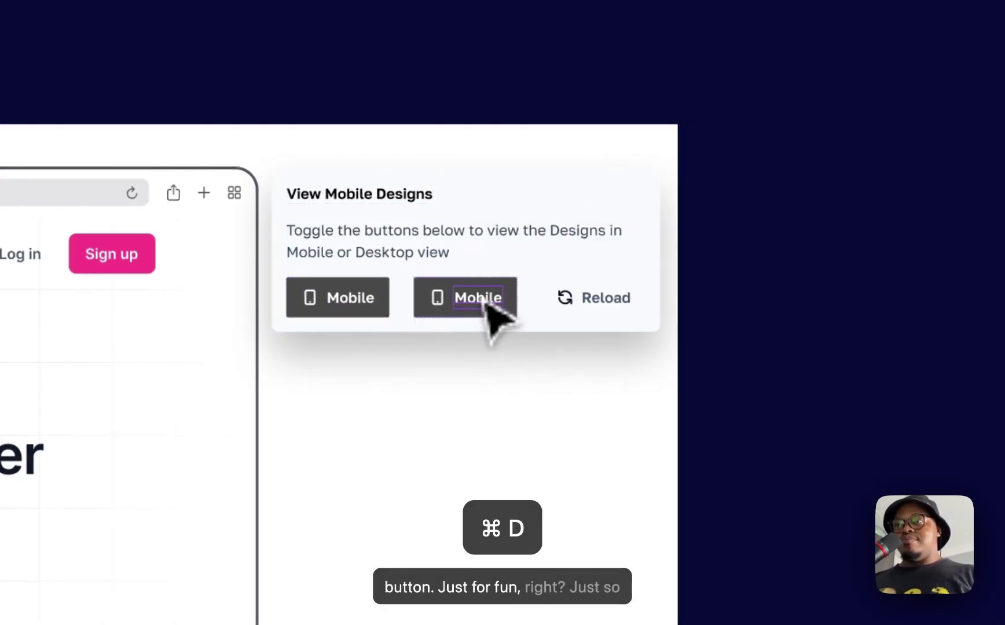
pyautogui.write('Table')
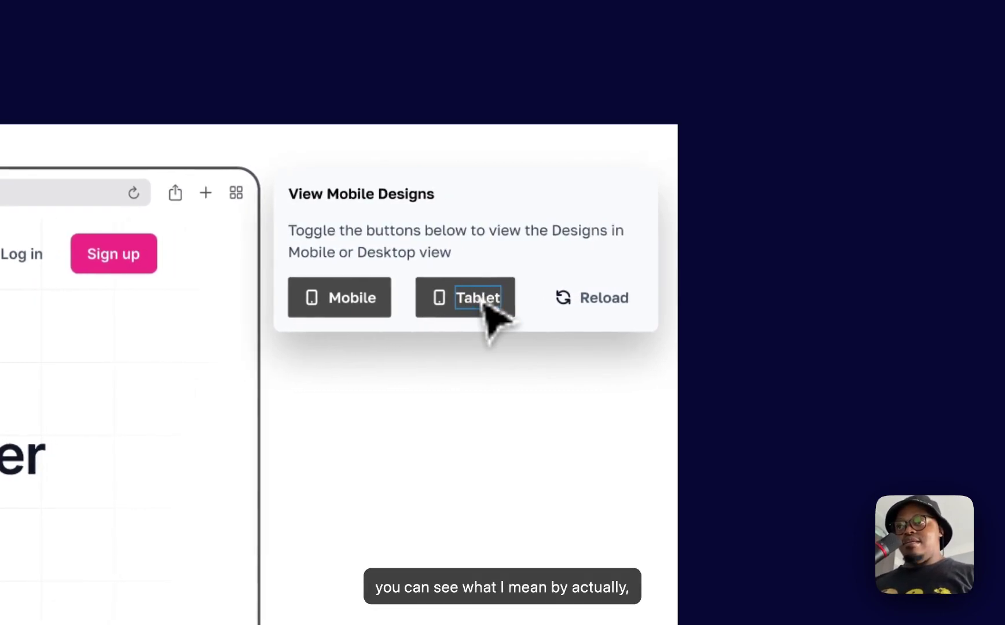
pyautogui.press('Escape')
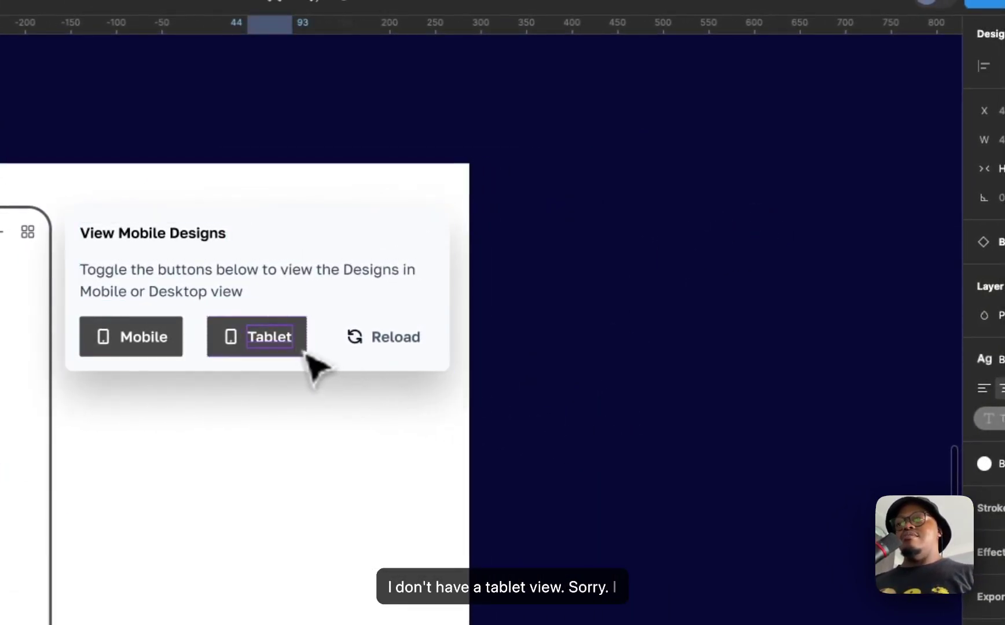
pyautogui.press('Escape')
pyautogui.press('Delete')
# Select the whole View Mobile Designs card in the Desktop prototype frame to examine the Mobile and Reload controller.
pyautogui.scroll(-5, 314, 366)
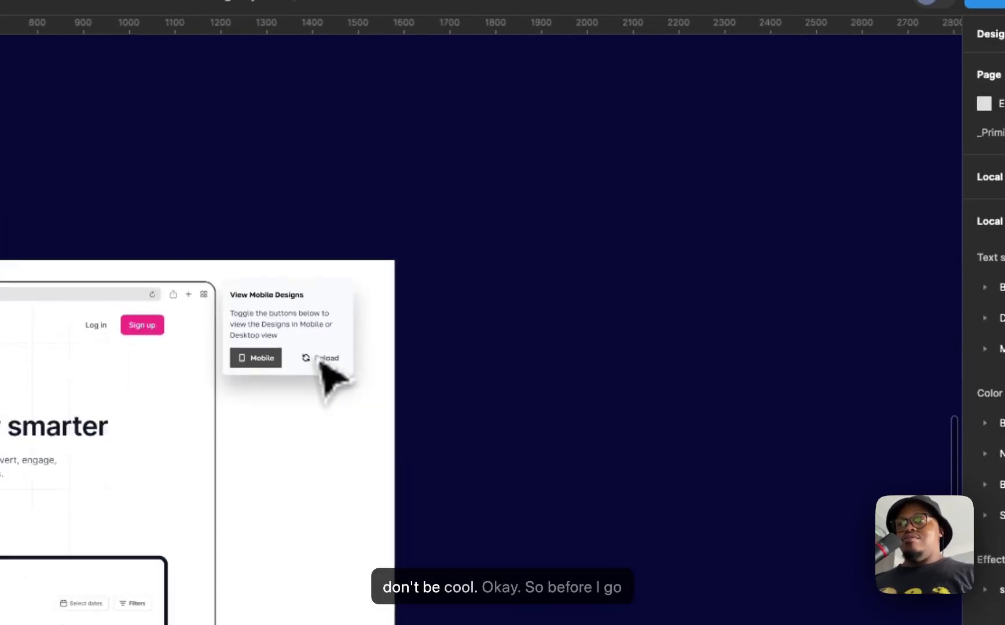
pyautogui.hscroll(-8, 402, 393)
pyautogui.scroll(-3, 402, 394)
pyautogui.hscroll(2, 399, 397)
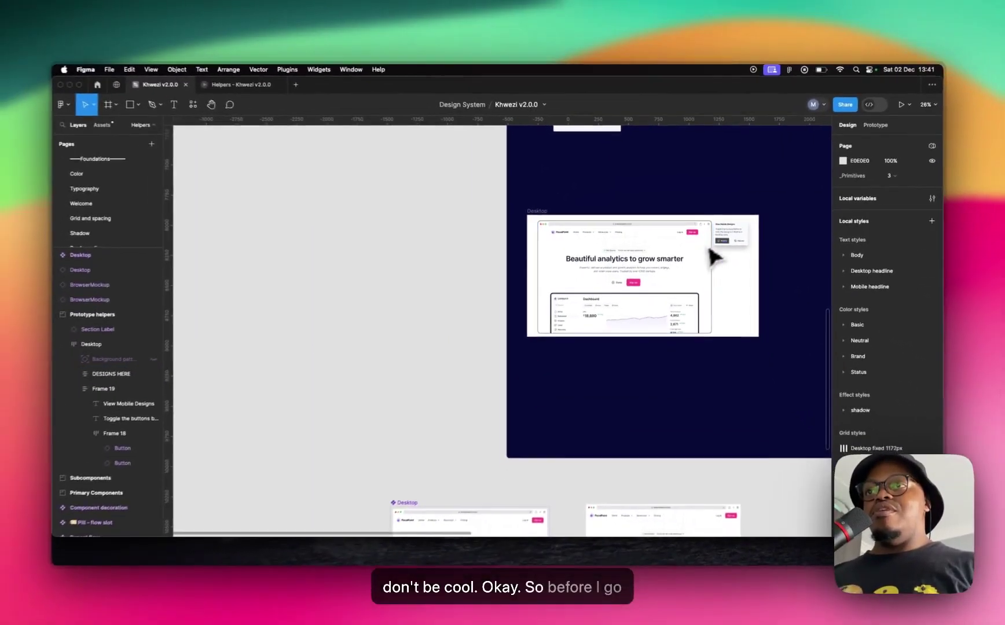
pyautogui.scroll(4, 765, 271)
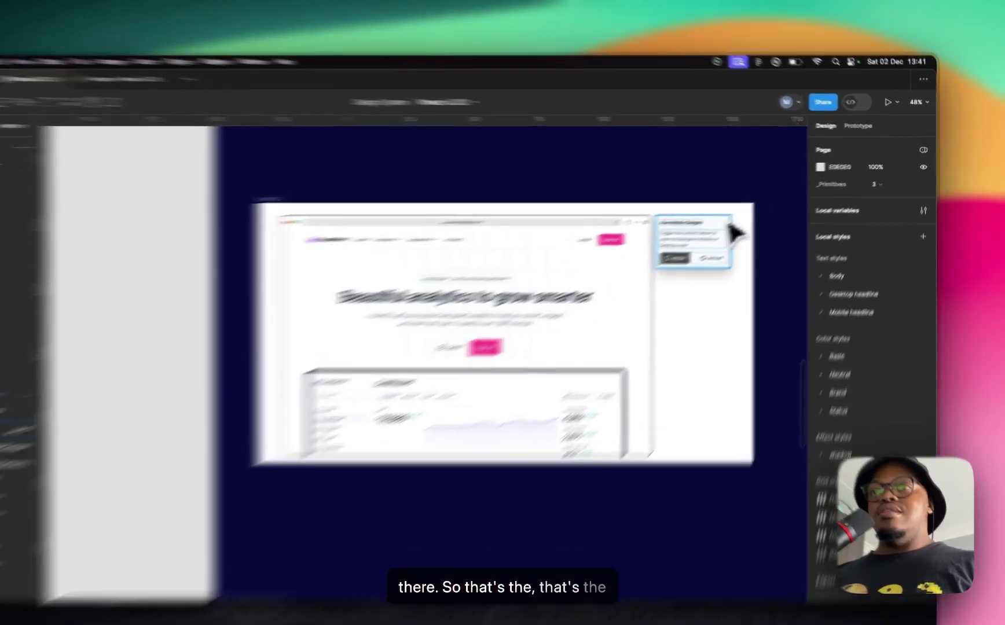
pyautogui.click(758, 214)
pyautogui.scroll(3, 723, 250)
pyautogui.scroll(2, 511, 360)
pyautogui.scroll(-4, 510, 359)
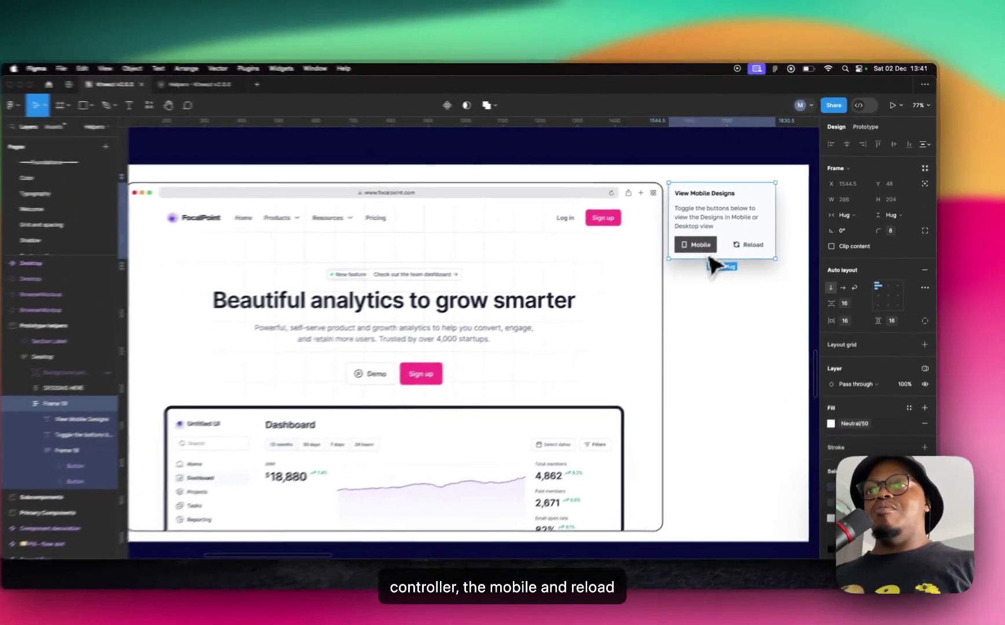
pyautogui.hscroll(-2, 521, 261)
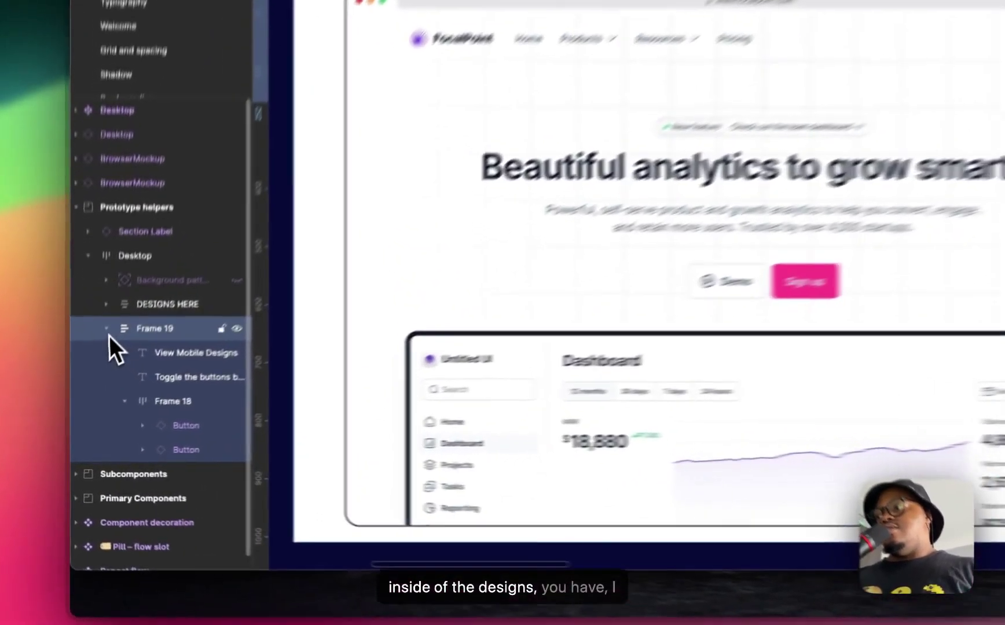
# Collapse Frame 19, then expand the DESIGNS HERE frame and its nested Desktop instance to list the page sections.
pyautogui.click(90, 385)
pyautogui.click(184, 281)
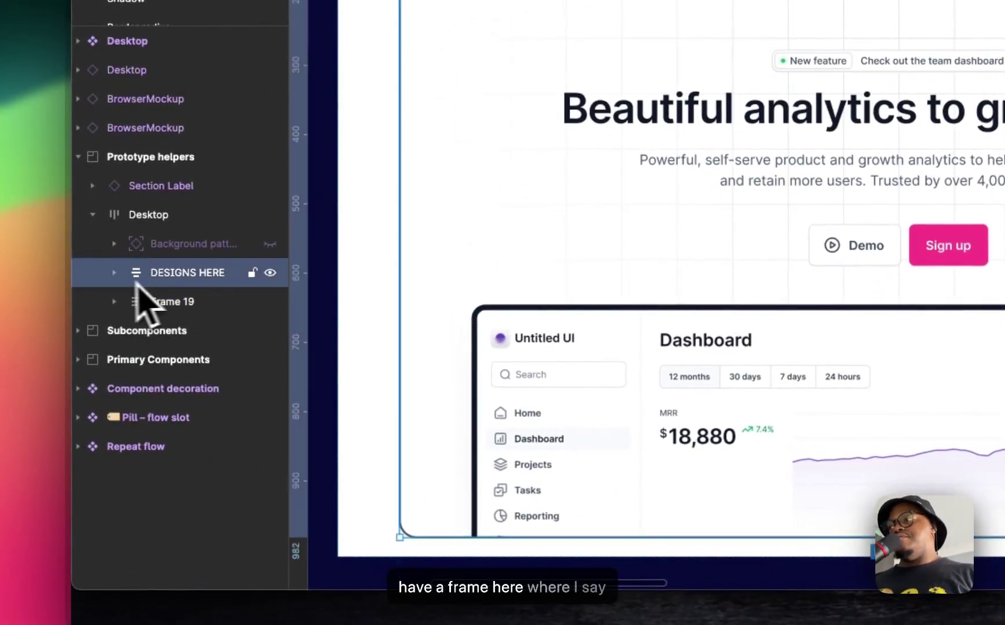
pyautogui.click(114, 274)
pyautogui.click(197, 305)
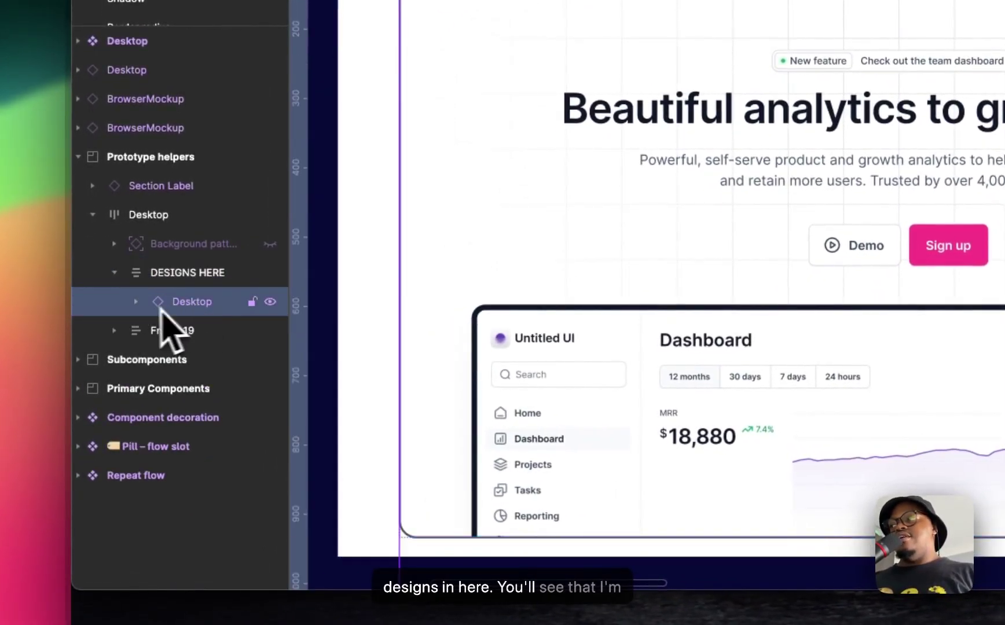
pyautogui.click(136, 302)
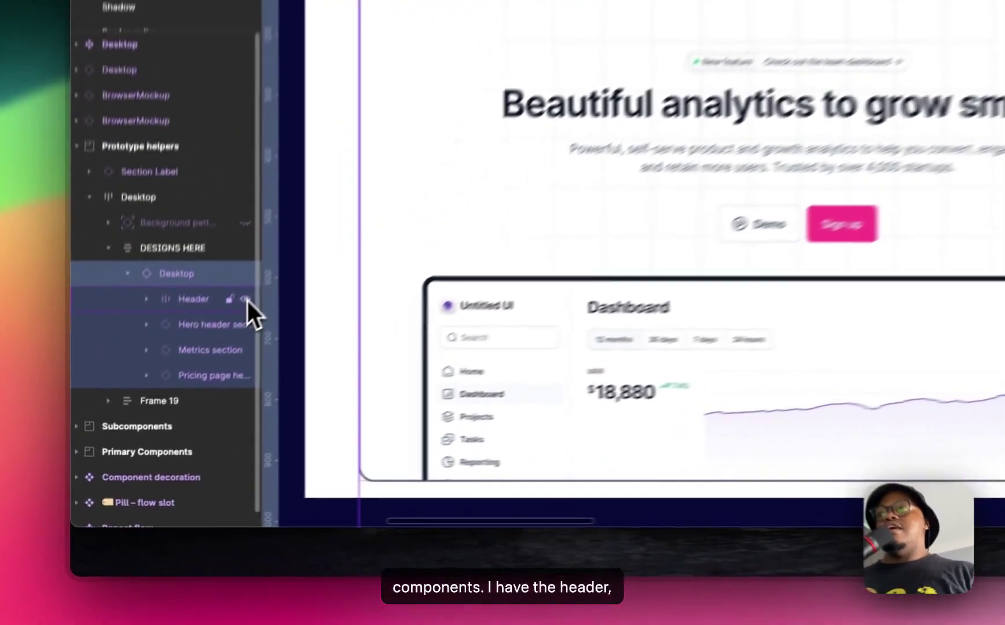
# Select the hero header, metrics and pricing sections in turn, then examine the hero header section's Breakpoint property.
pyautogui.click(168, 399)
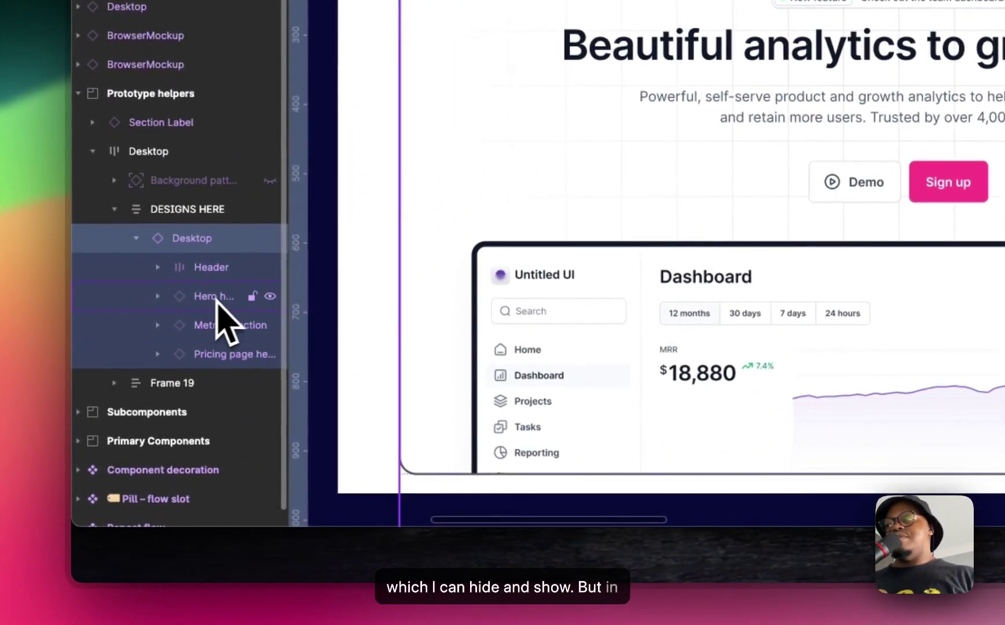
pyautogui.click(229, 297)
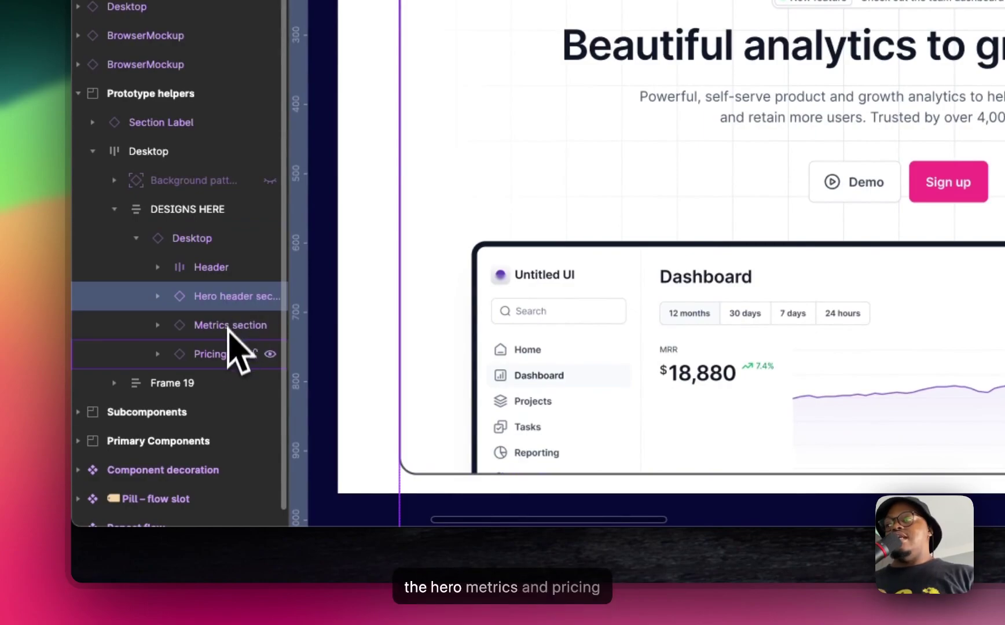
pyautogui.click(223, 336)
pyautogui.click(224, 351)
pyautogui.click(219, 298)
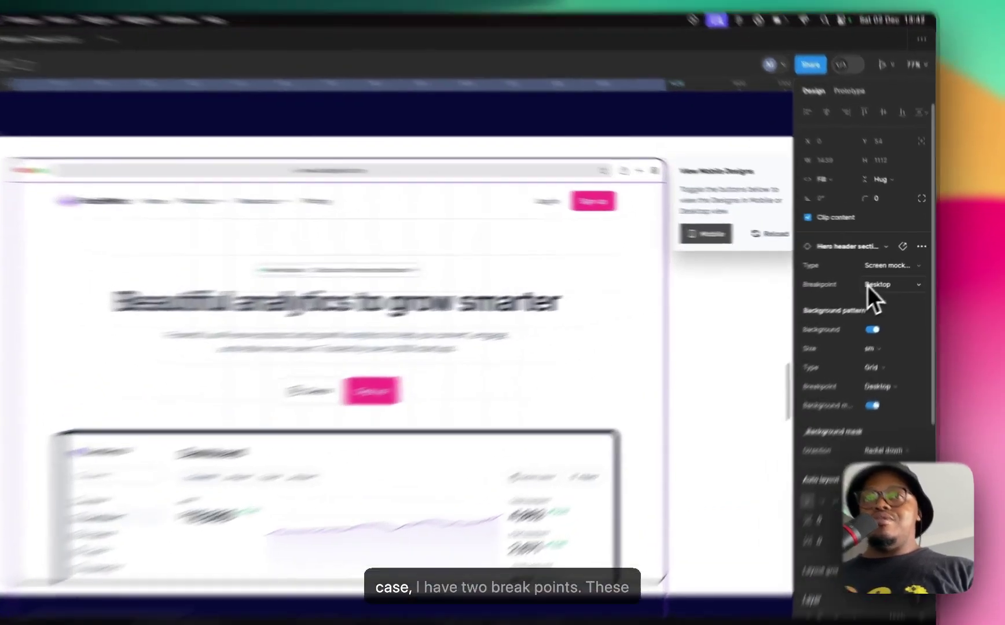
pyautogui.click(891, 276)
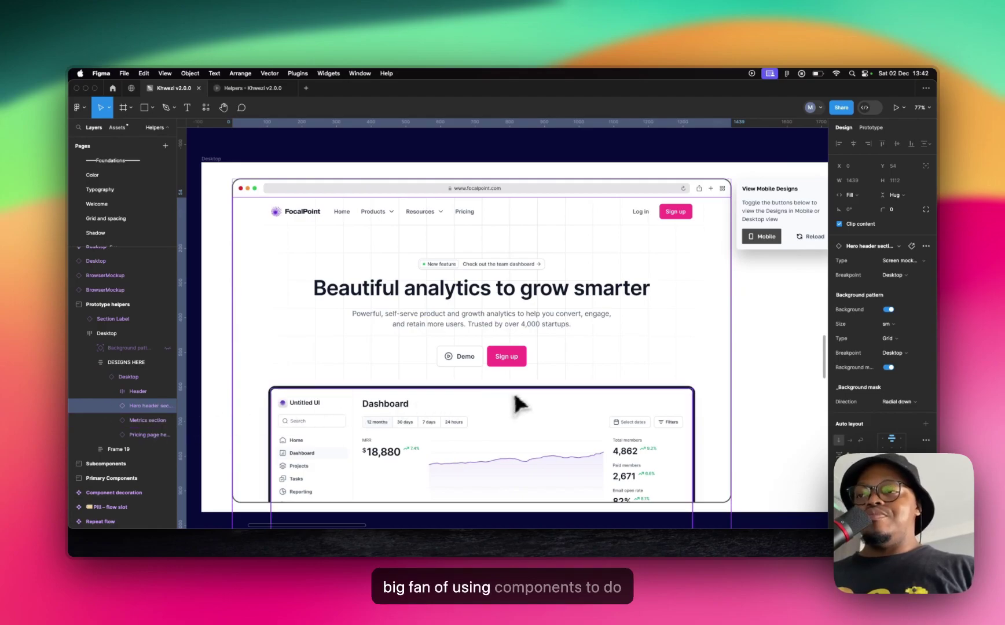
# Delete the spare Desktop instance standing beside the Desktop component set below the prototype section.
pyautogui.scroll(-5, 515, 404)
pyautogui.scroll(-5, 527, 411)
pyautogui.hscroll(-5, 527, 416)
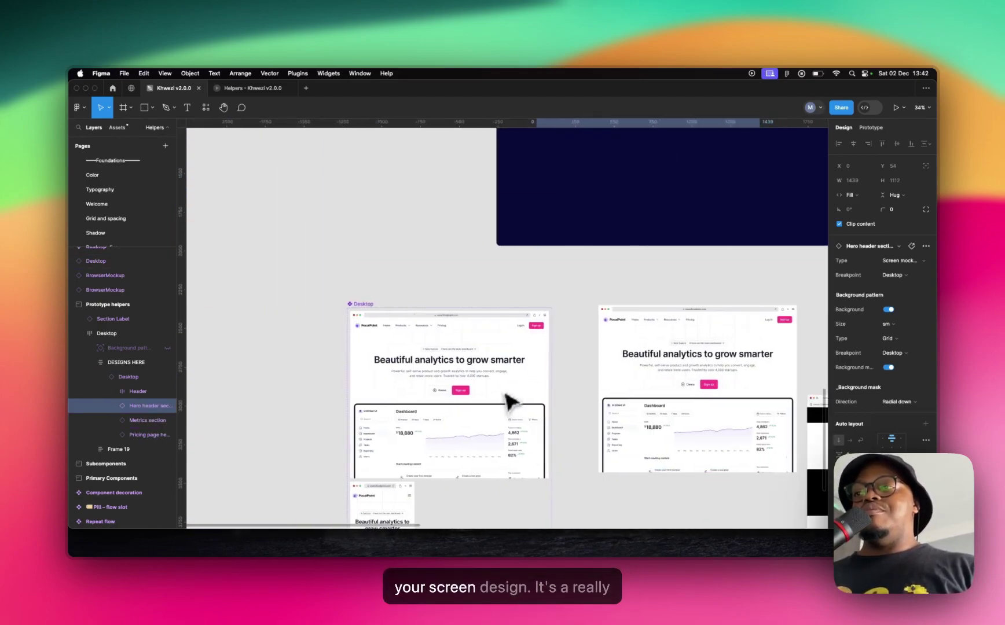
pyautogui.scroll(-5, 502, 408)
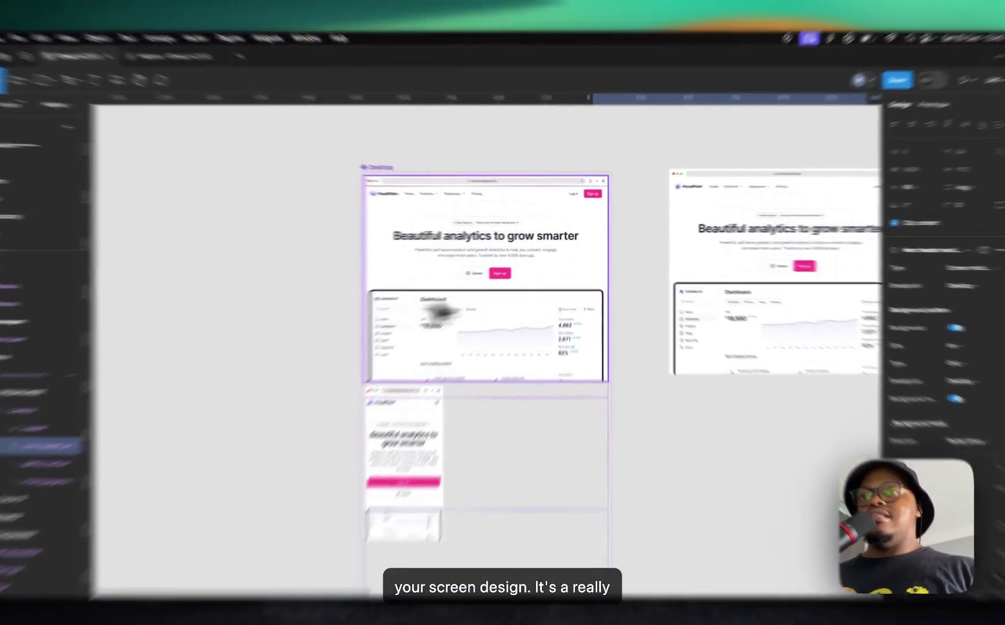
pyautogui.click(846, 245)
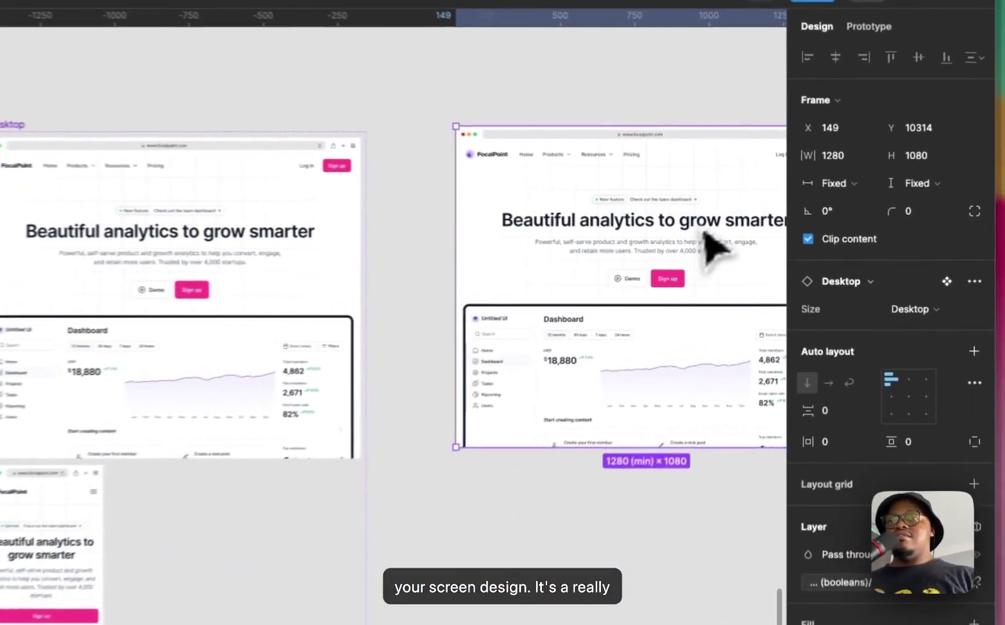
pyautogui.press('Delete')
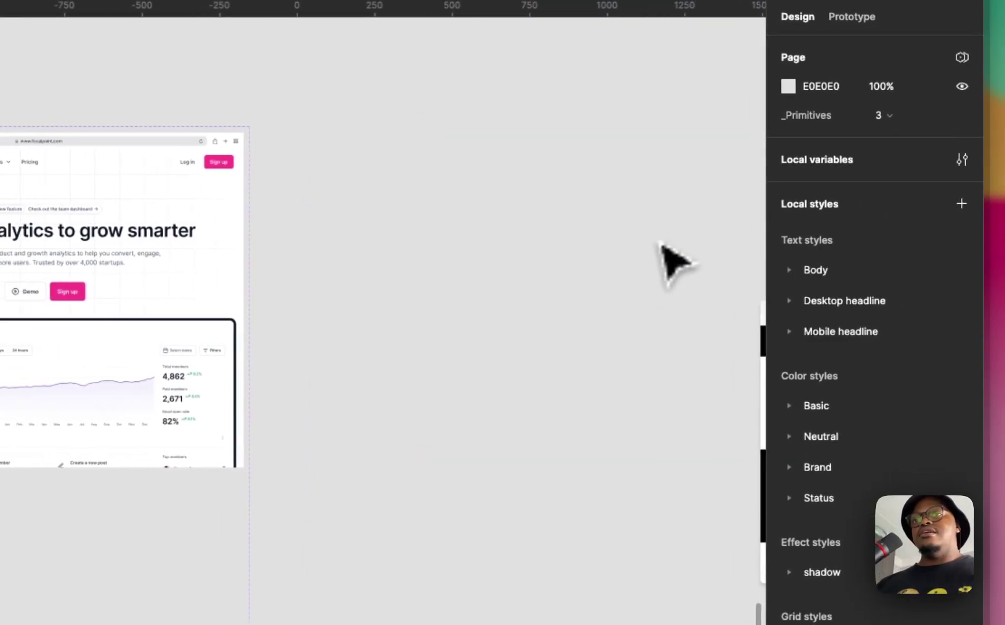
# Delete the leftover Firefox BrowserMockup instance with the checkered placeholder, farther along the canvas.
pyautogui.hscroll(10, 621, 274)
pyautogui.click(529, 426)
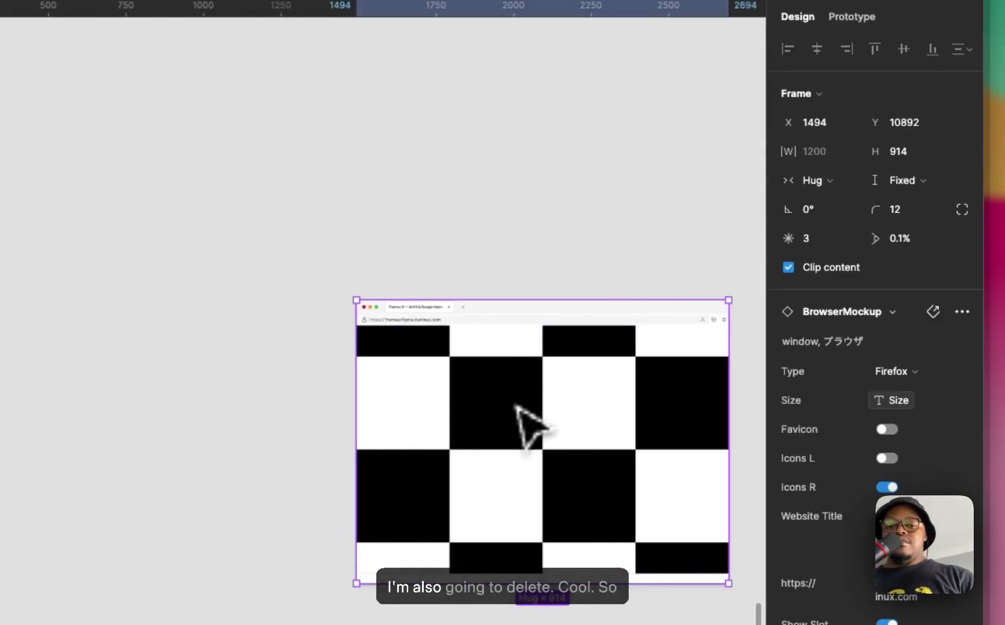
pyautogui.press('Delete')
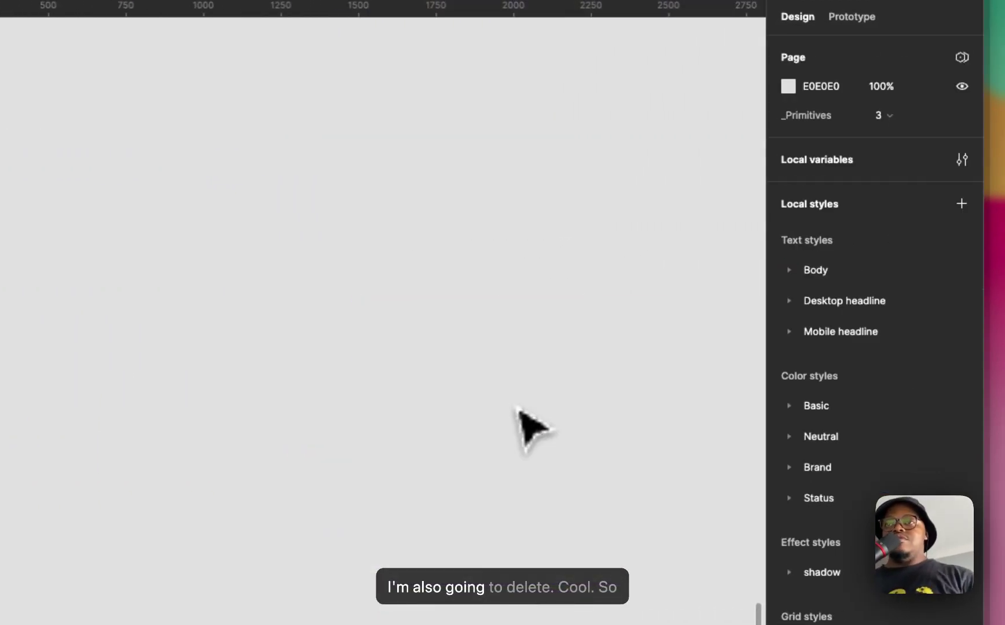
# Rename the parent Desktop component set to .Design and clear the selection.
pyautogui.hscroll(-10, 497, 422)
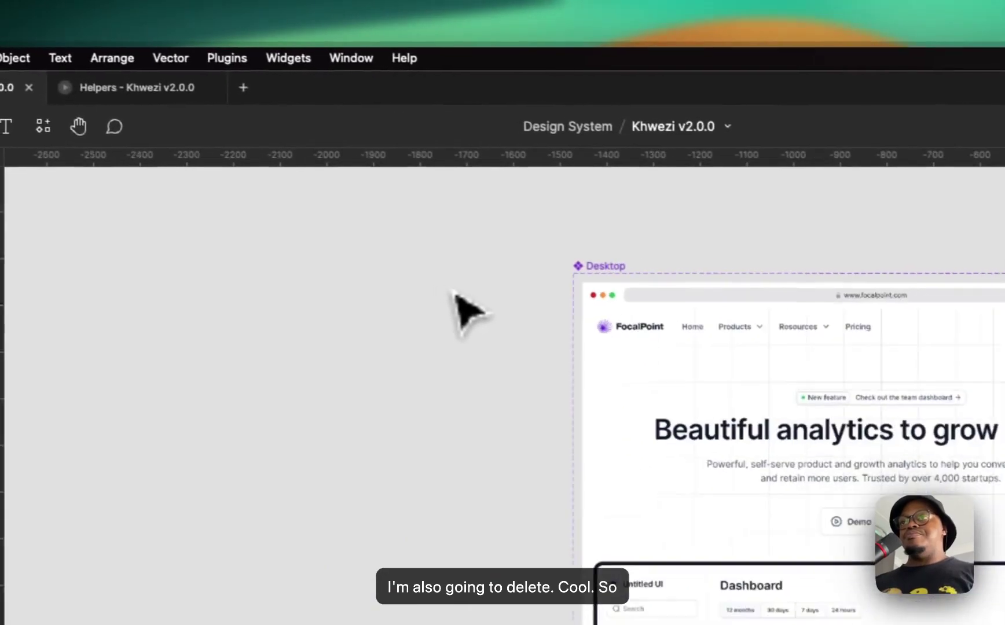
pyautogui.hscroll(5, 482, 302)
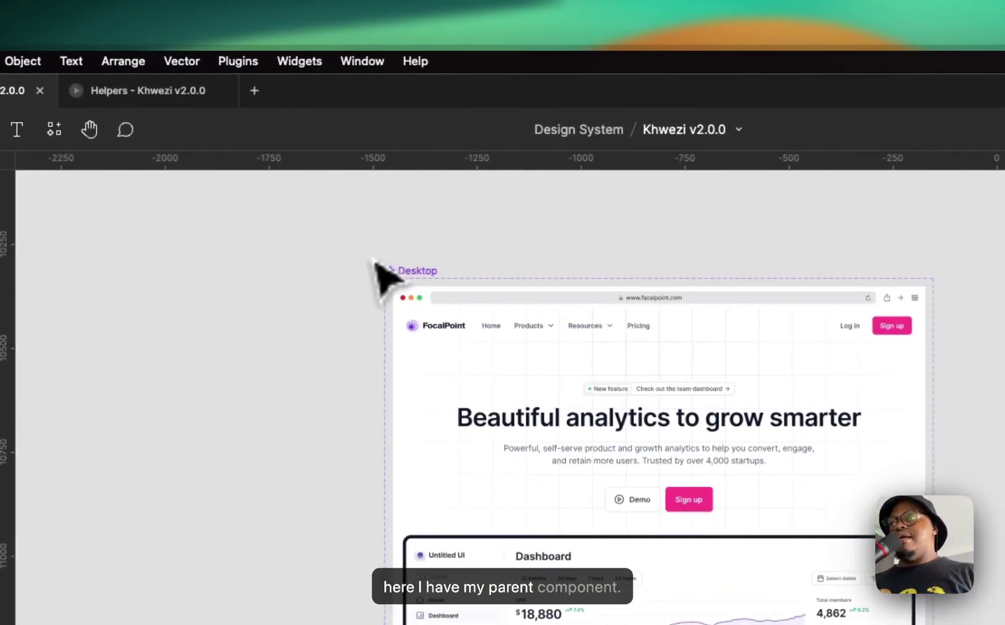
pyautogui.click(417, 273)
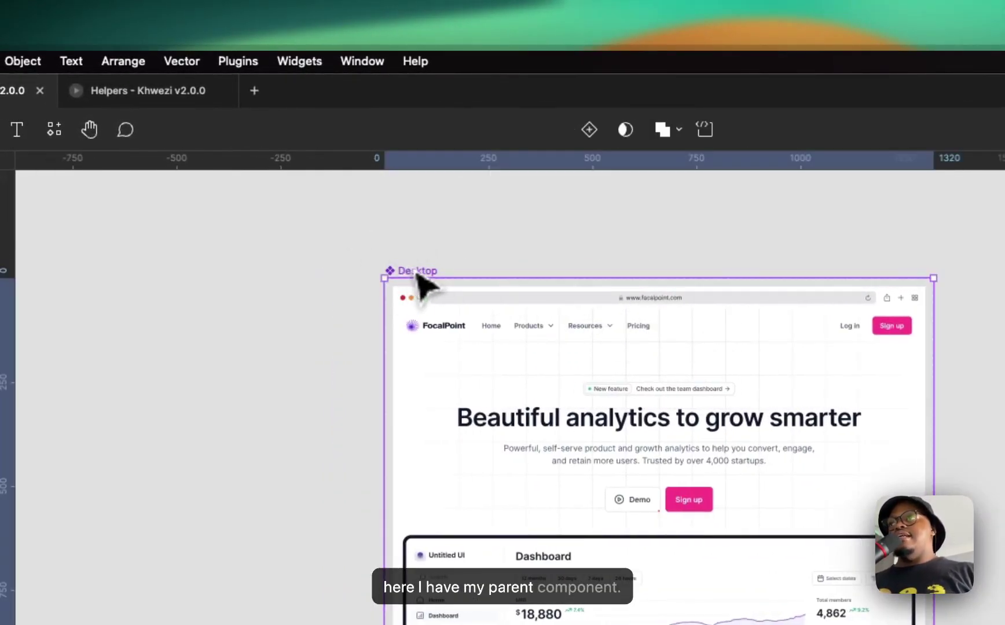
pyautogui.doubleClick(462, 333)
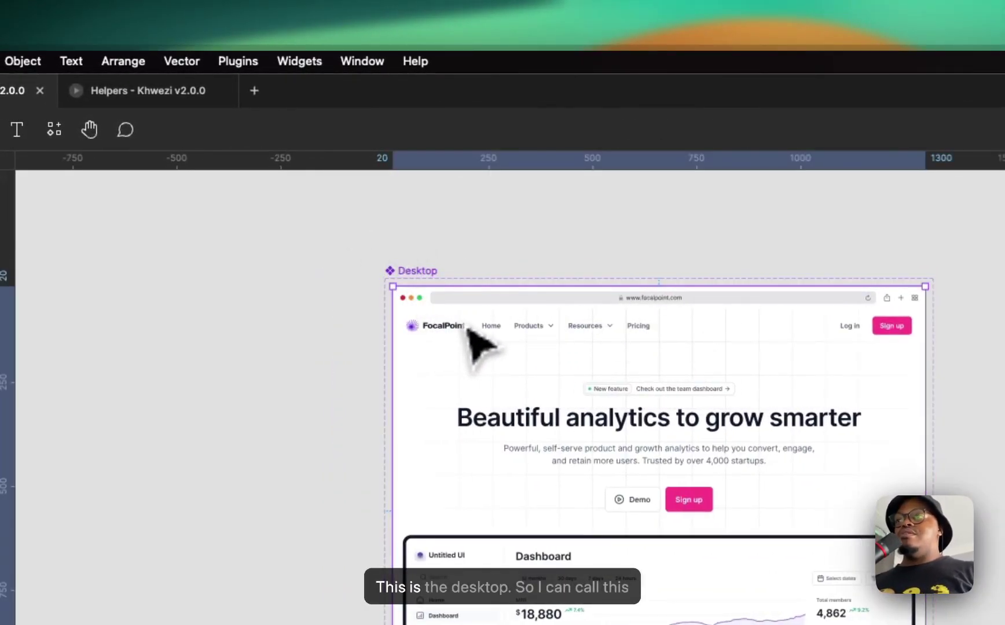
pyautogui.doubleClick(405, 271)
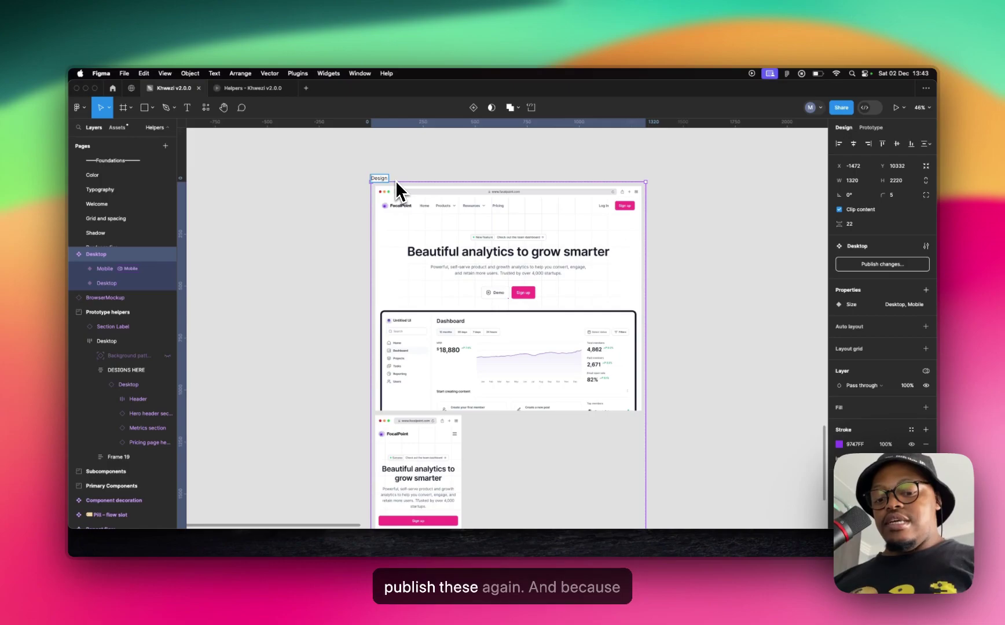
pyautogui.press('Return')
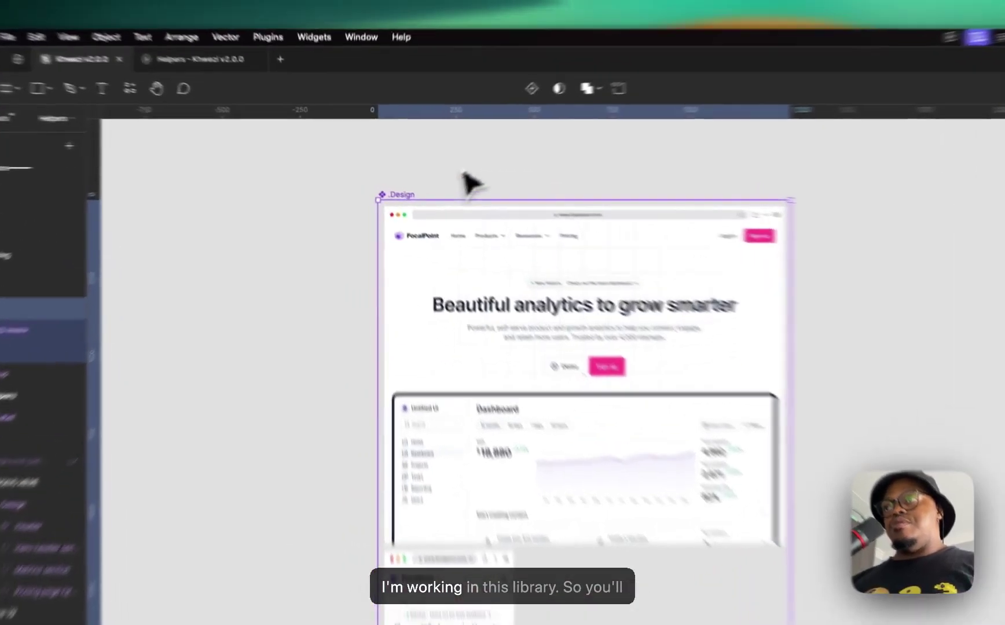
pyautogui.click(427, 163)
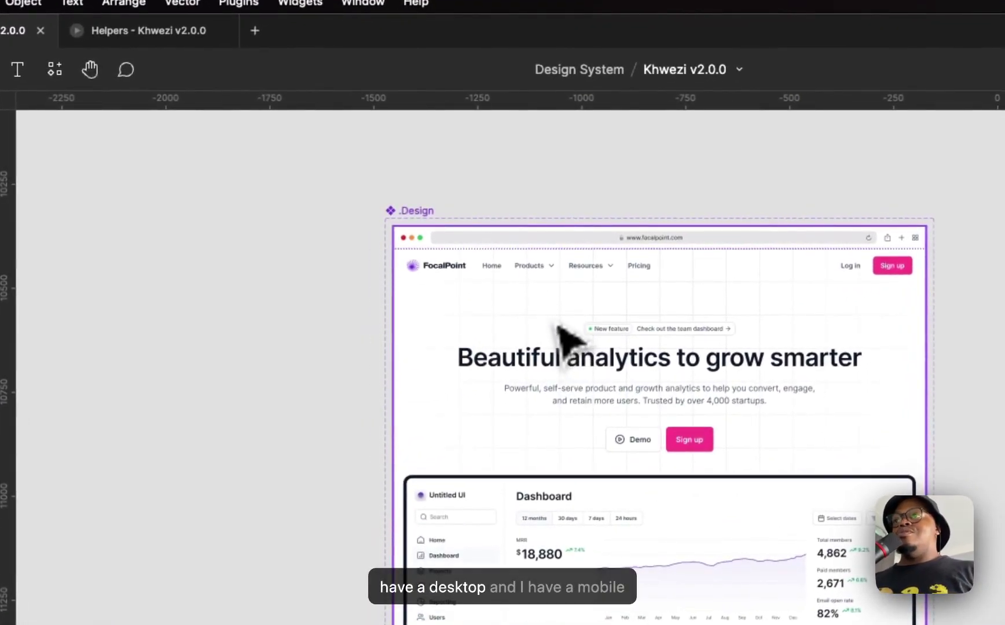
# Select the desktop variant and then the mobile variant inside the .Design component set to compare them.
pyautogui.click(566, 337)
pyautogui.scroll(-5, 576, 405)
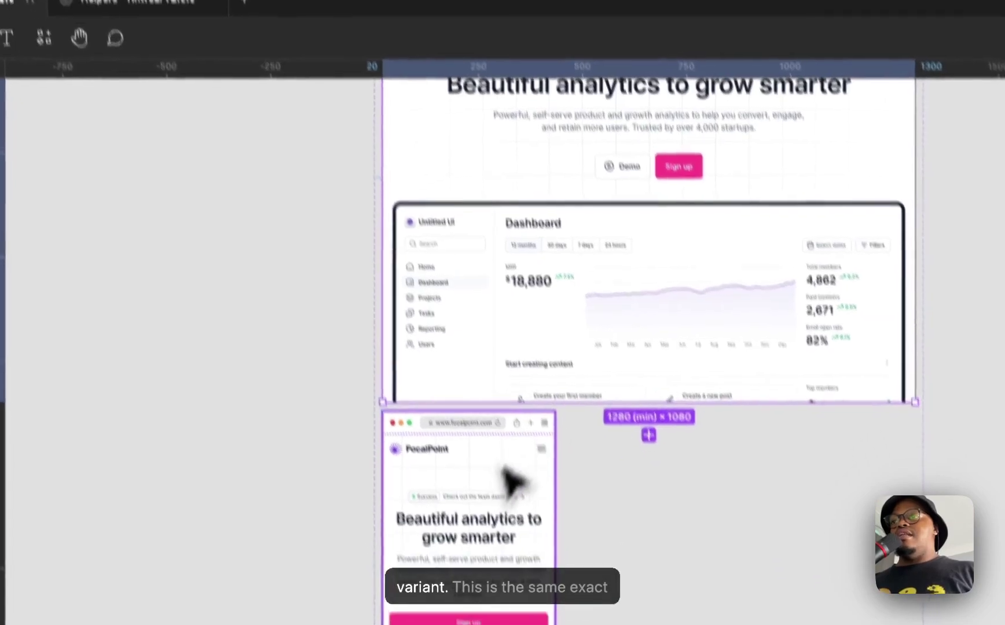
pyautogui.click(486, 509)
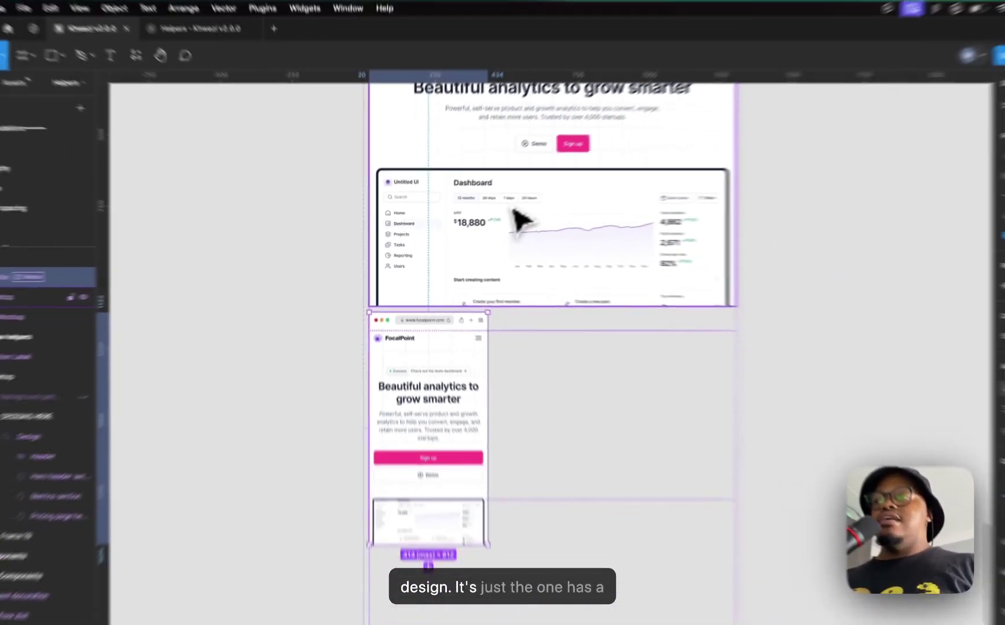
# Check the Device Breakpoints mode on the mobile variant and then on the desktop variant of the .Design component set.
pyautogui.scroll(4, 569, 193)
pyautogui.scroll(-1, 569, 193)
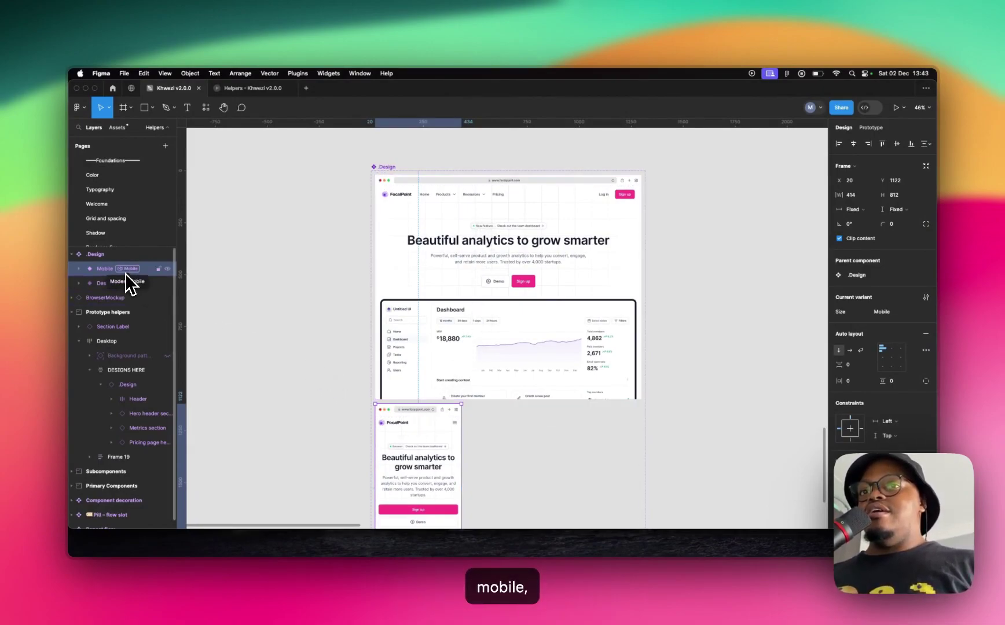
pyautogui.scroll(-3, 845, 336)
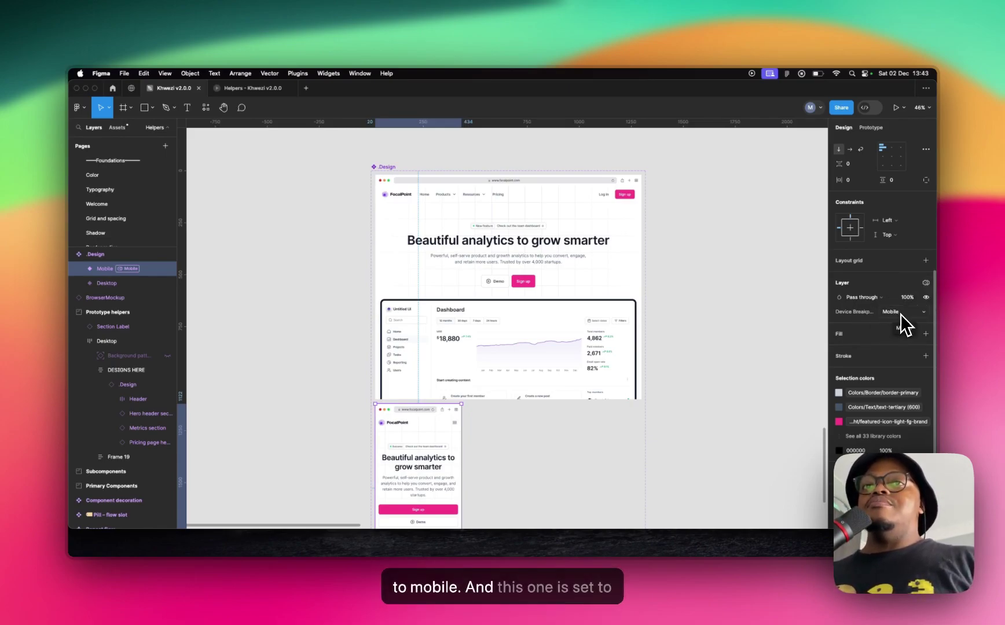
pyautogui.click(578, 362)
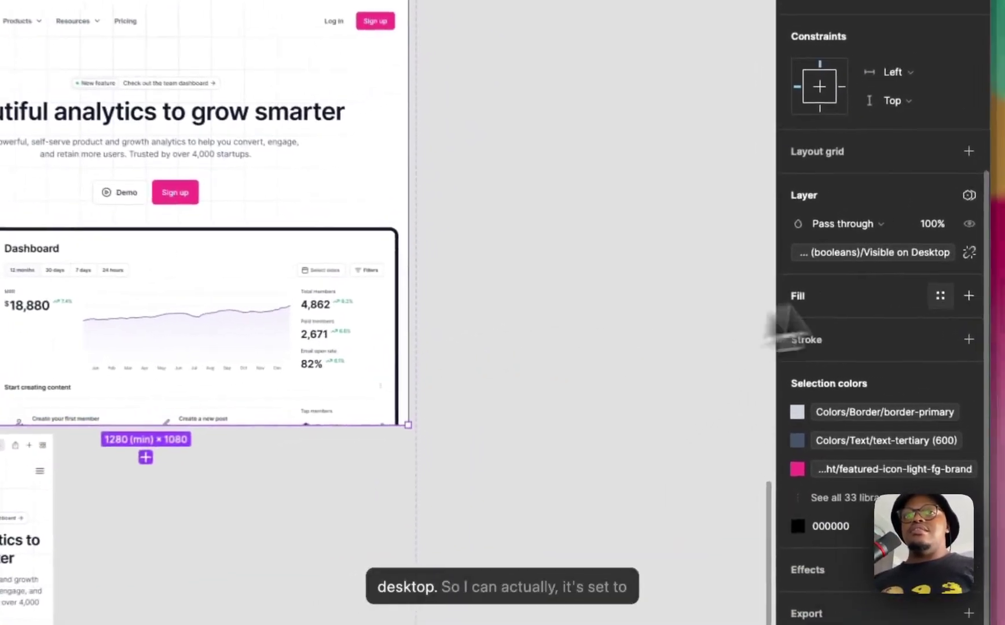
pyautogui.click(917, 278)
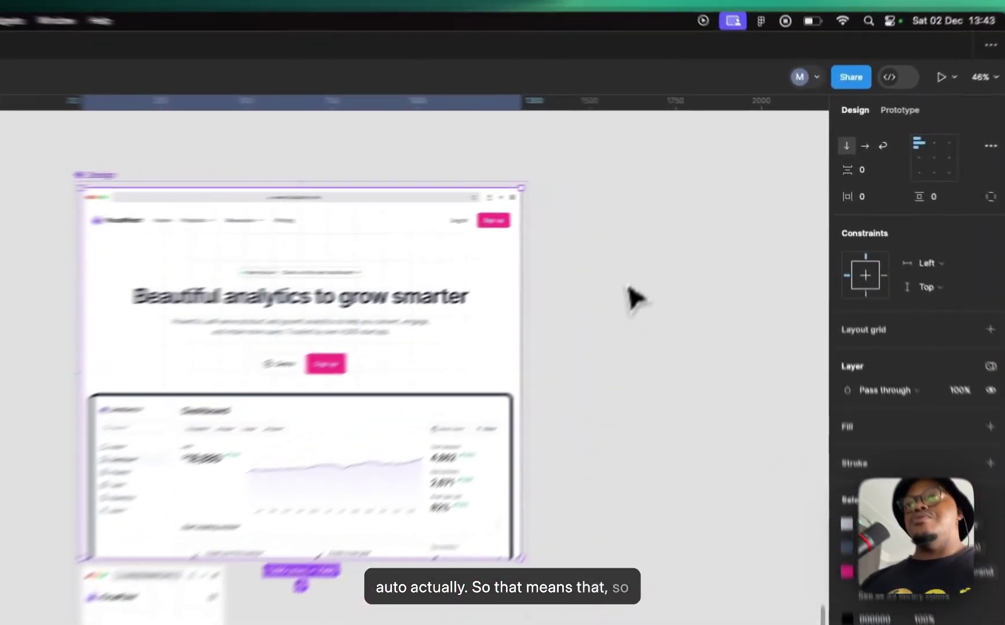
pyautogui.click(688, 232)
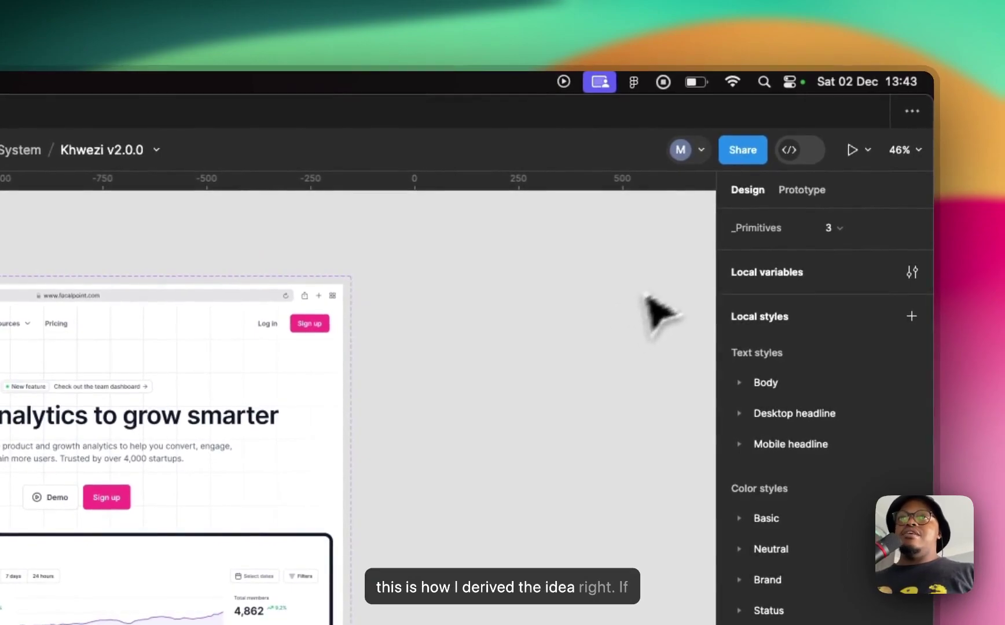
# Try the page's Device Breakpoints mode as Tablet and Mobile, and finish with it set to Desktop.
pyautogui.scroll(3, 804, 269)
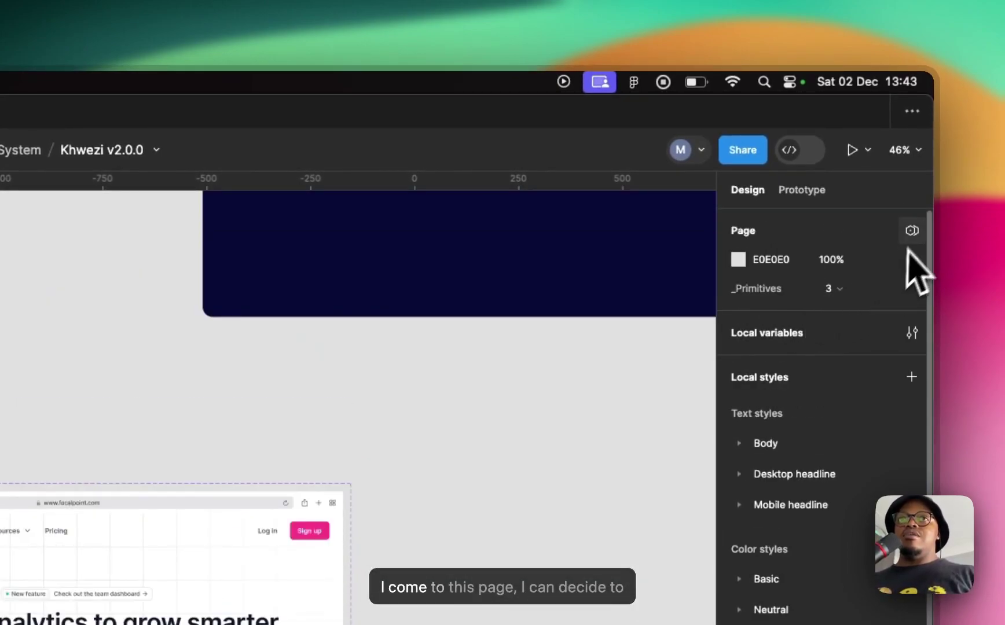
pyautogui.click(912, 230)
pyautogui.moveTo(808, 295)
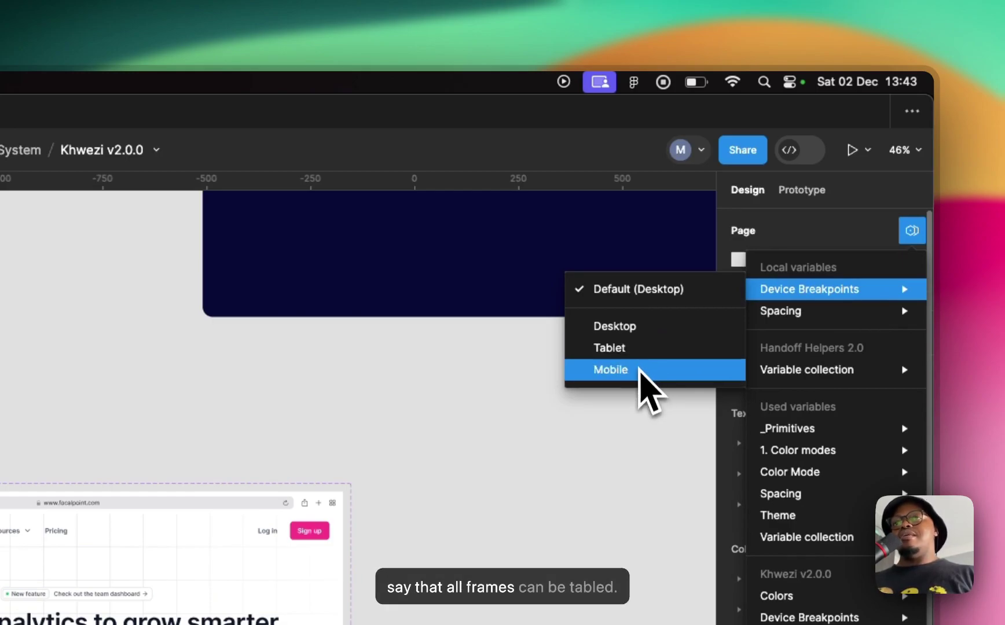
pyautogui.click(639, 355)
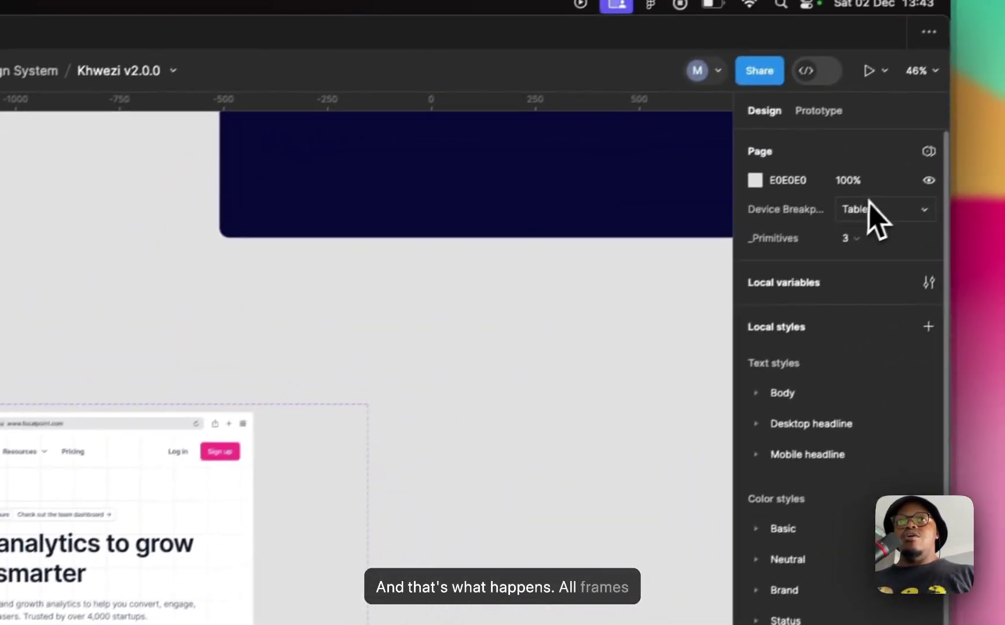
pyautogui.click(852, 292)
pyautogui.click(865, 242)
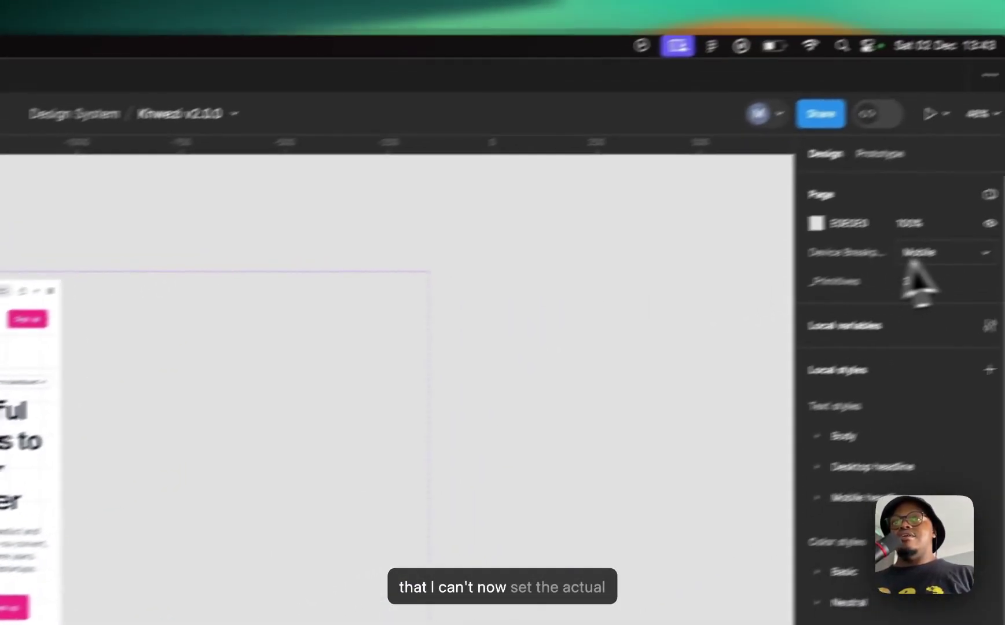
pyautogui.click(920, 257)
pyautogui.click(861, 236)
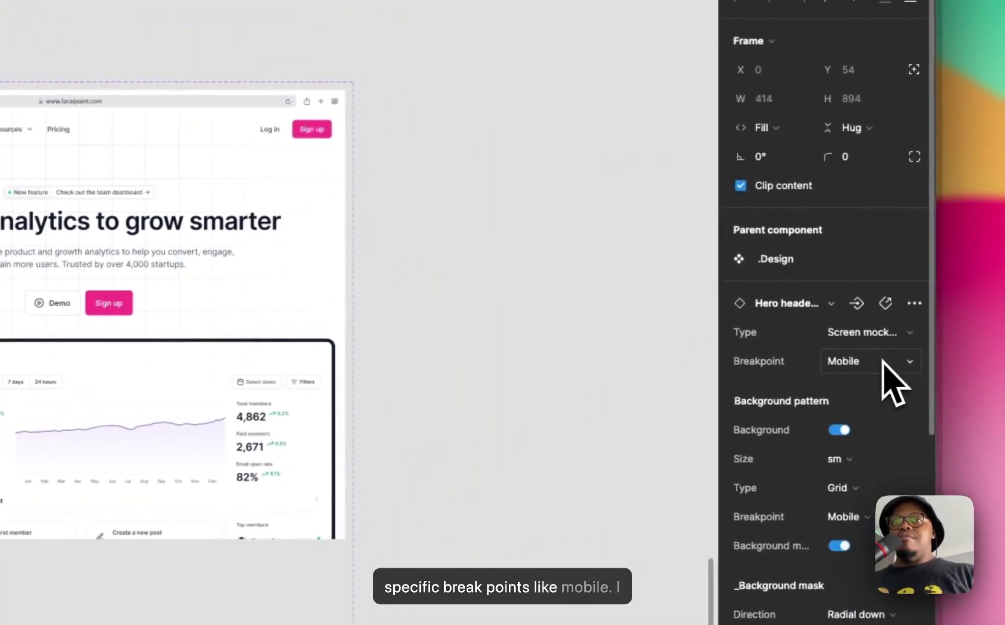
# Review the Breakpoint options of the mobile variant's Hero header section, keep Mobile, and clear the selection.
pyautogui.click(885, 364)
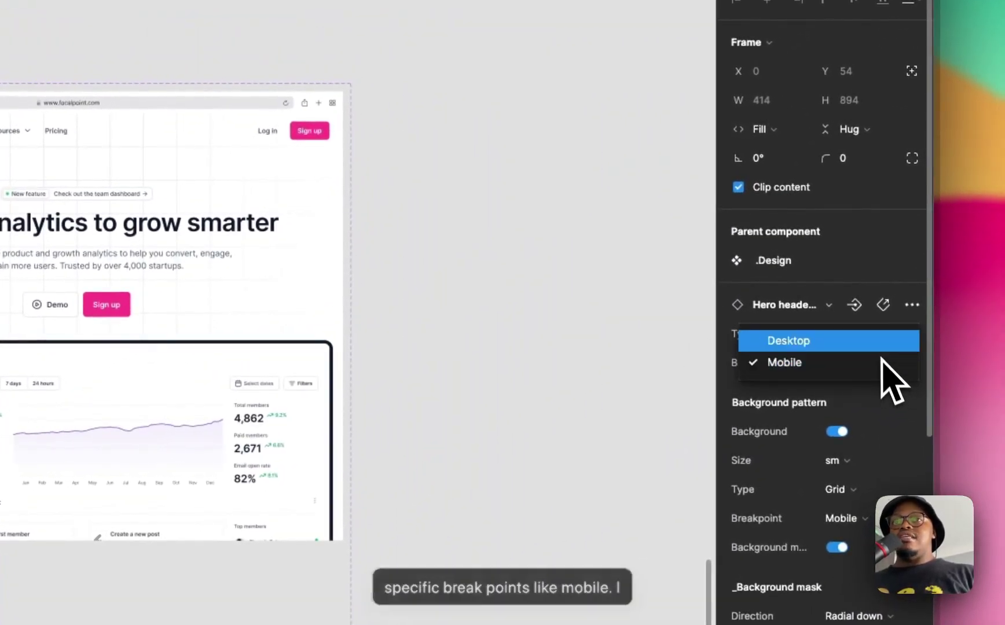
pyautogui.click(878, 363)
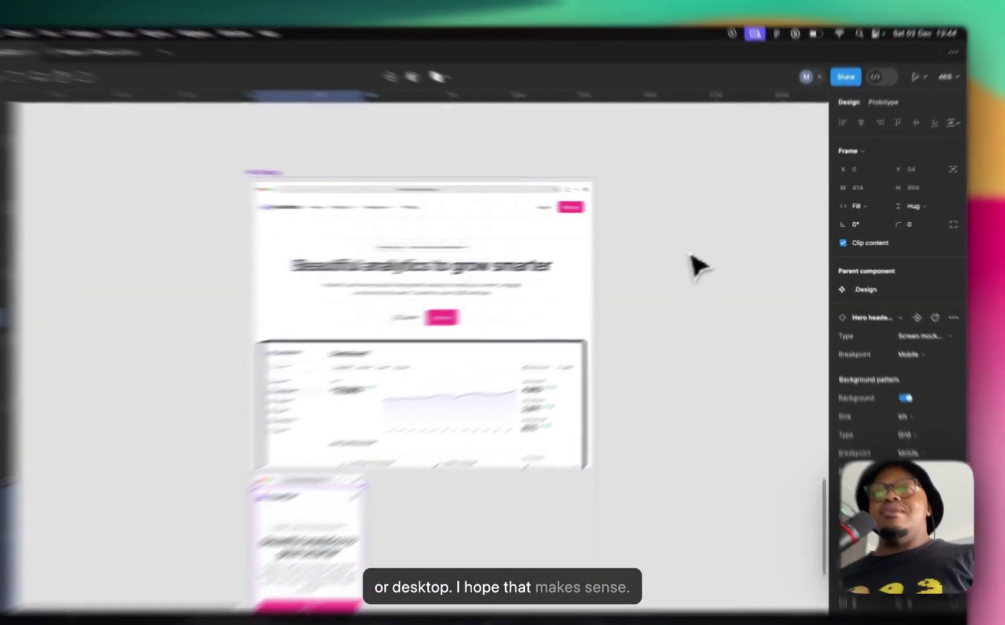
pyautogui.click(714, 262)
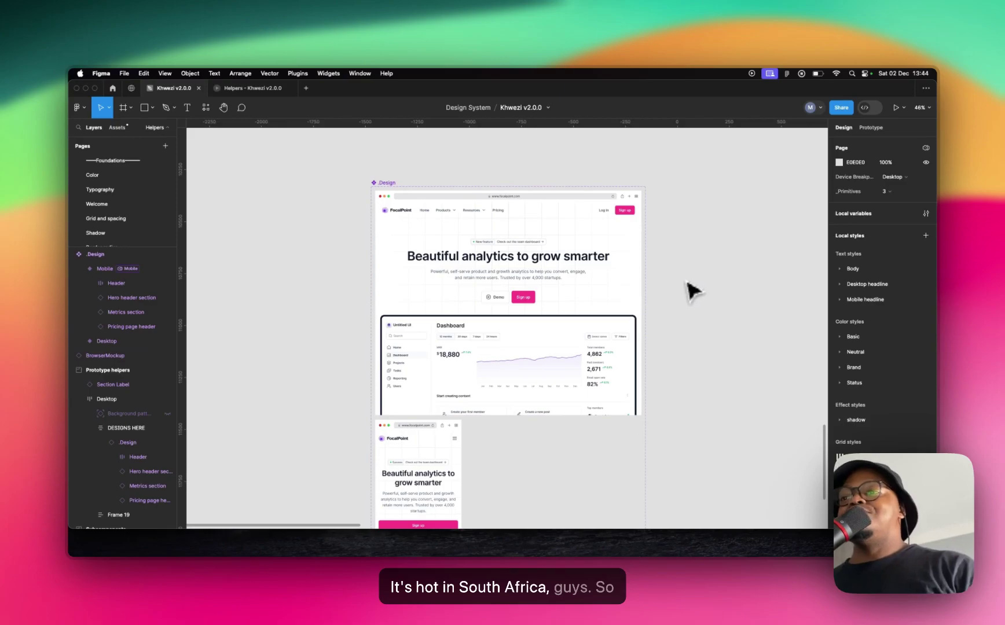
pyautogui.scroll(-5, 694, 289)
pyautogui.scroll(3, 666, 314)
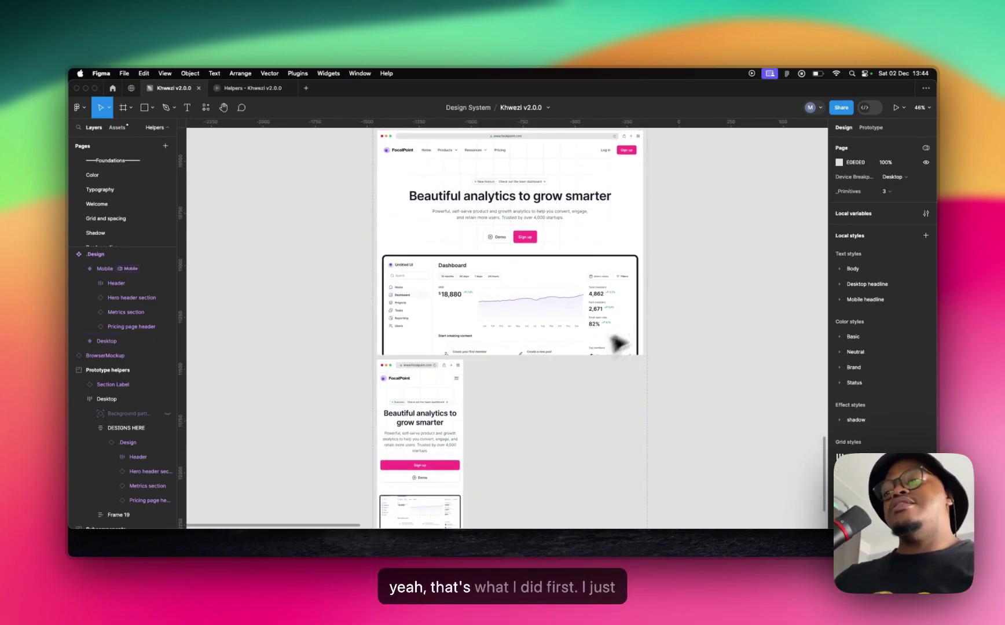
pyautogui.scroll(4, 507, 386)
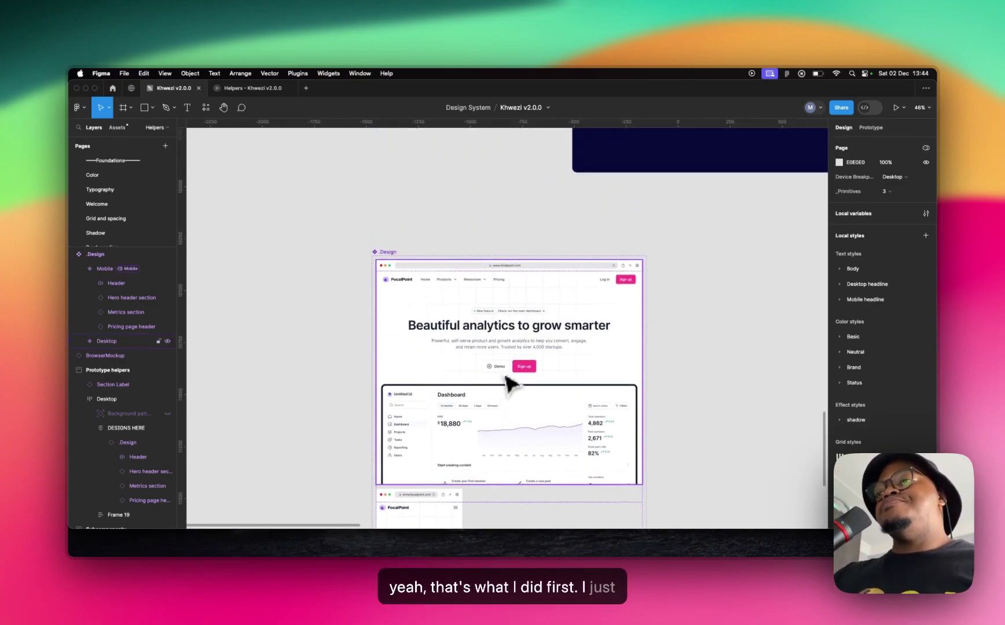
pyautogui.scroll(-3, 508, 383)
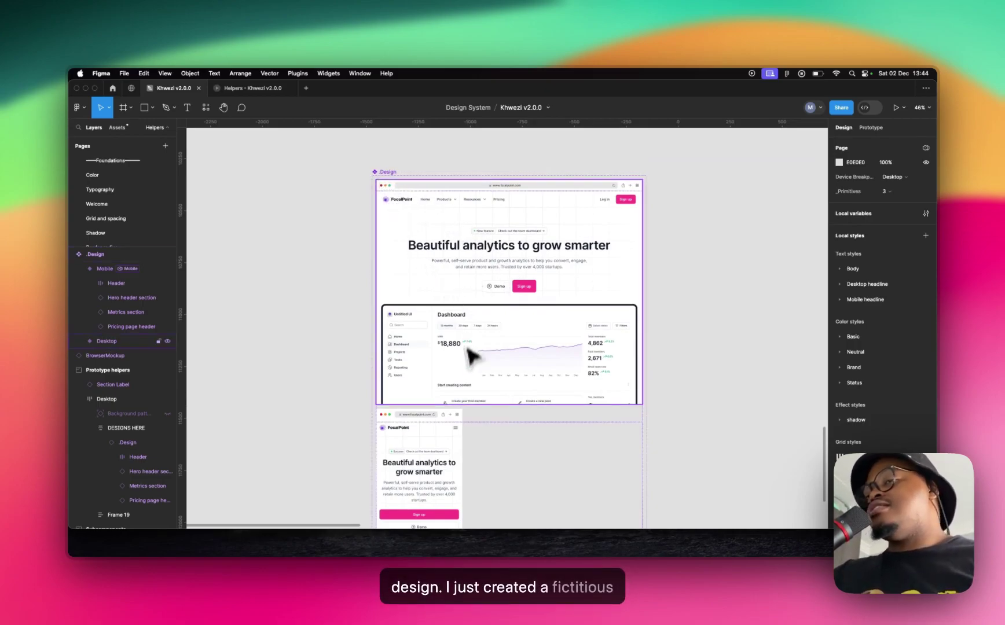
pyautogui.scroll(-2, 469, 350)
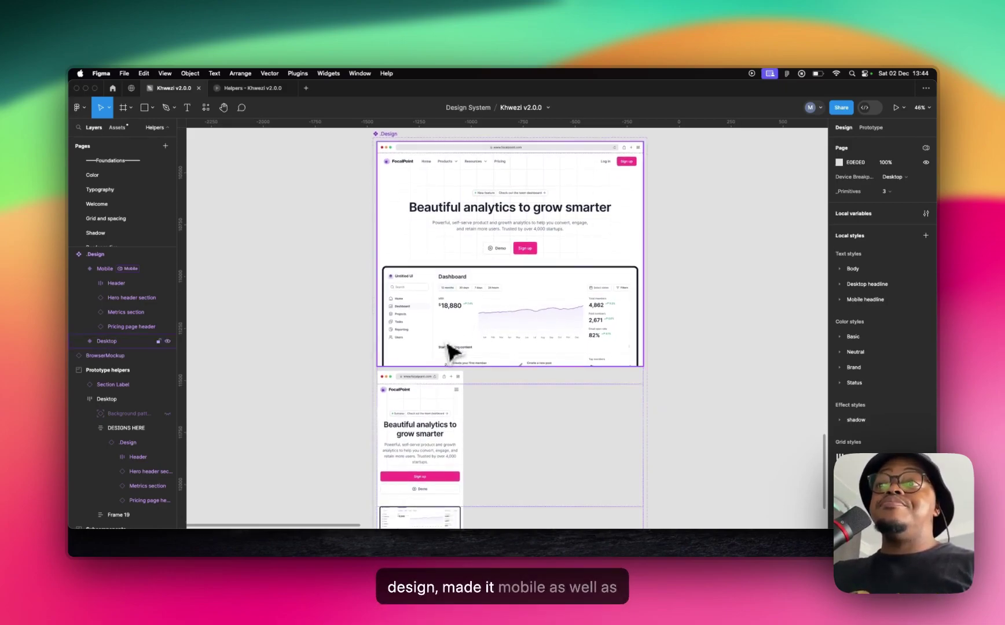
# Select the .Design instance nested in the DESIGNS HERE frame of the Desktop prototype and collapse its layers.
pyautogui.scroll(10, 552, 350)
pyautogui.hscroll(3, 523, 352)
pyautogui.hscroll(4, 526, 352)
pyautogui.click(531, 351)
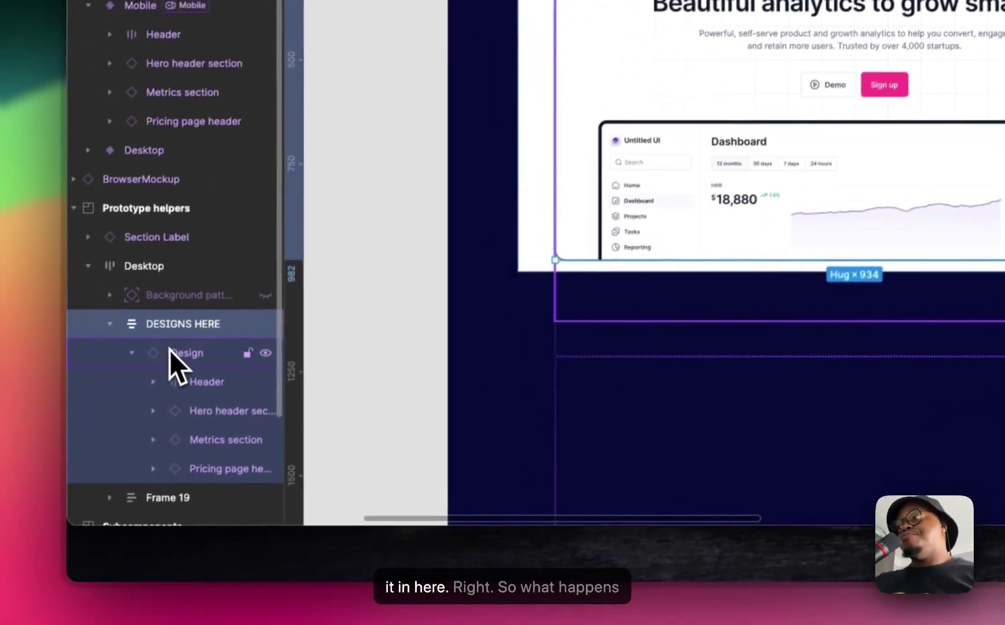
pyautogui.click(205, 347)
pyautogui.click(136, 346)
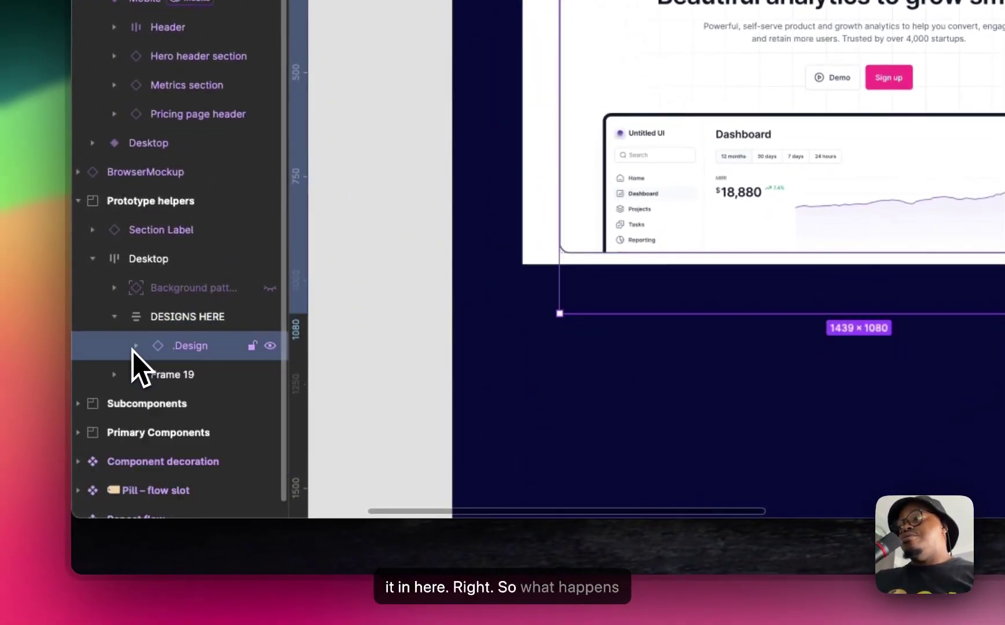
# Select the DESIGNS HERE frame and its nested .Design instance in turn to compare their settings.
pyautogui.click(213, 318)
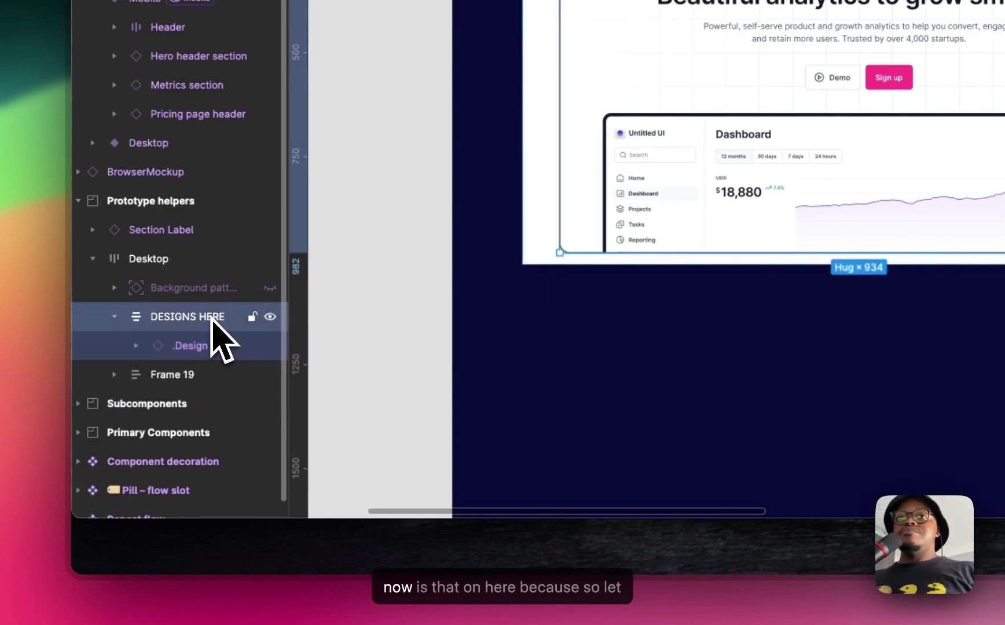
pyautogui.click(206, 347)
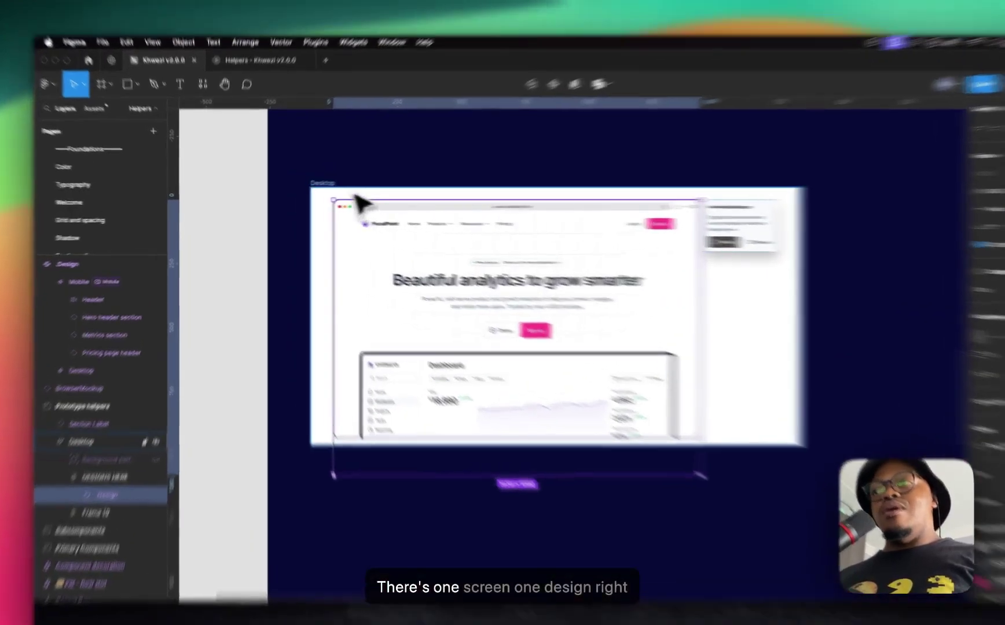
pyautogui.click(302, 188)
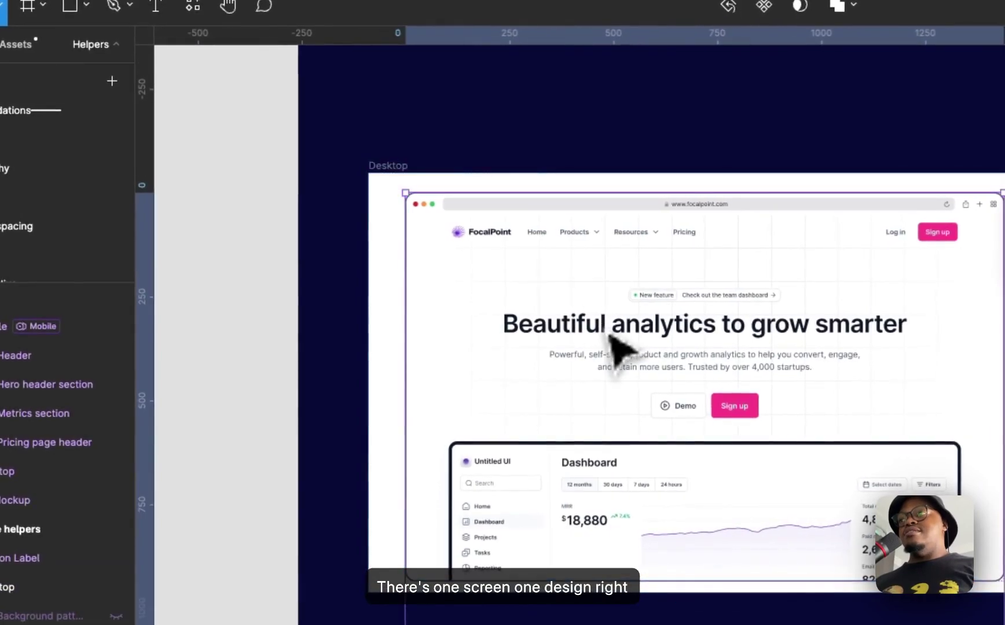
pyautogui.click(208, 412)
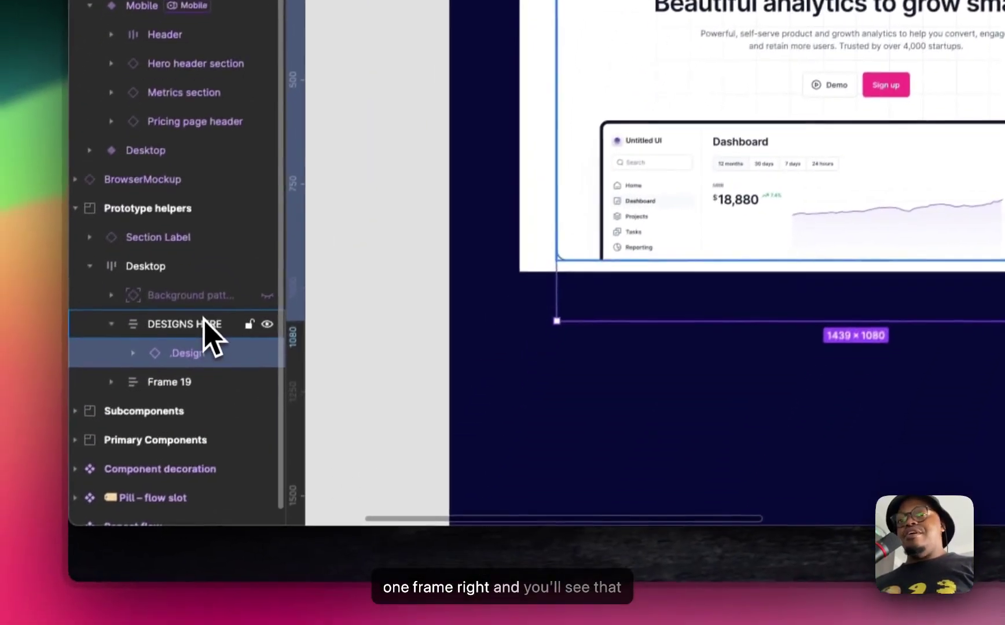
pyautogui.click(204, 324)
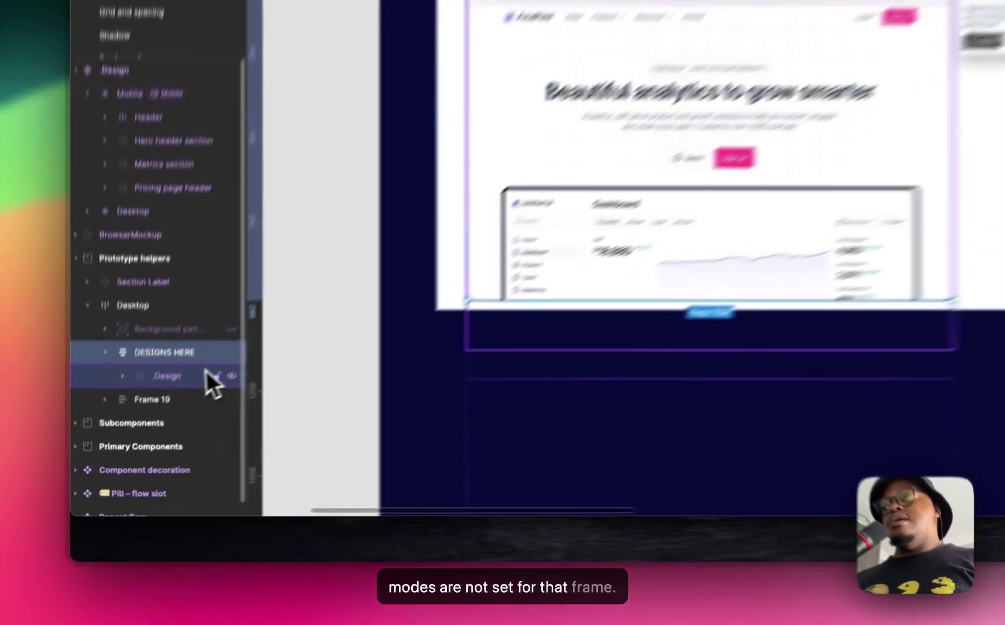
pyautogui.click(131, 442)
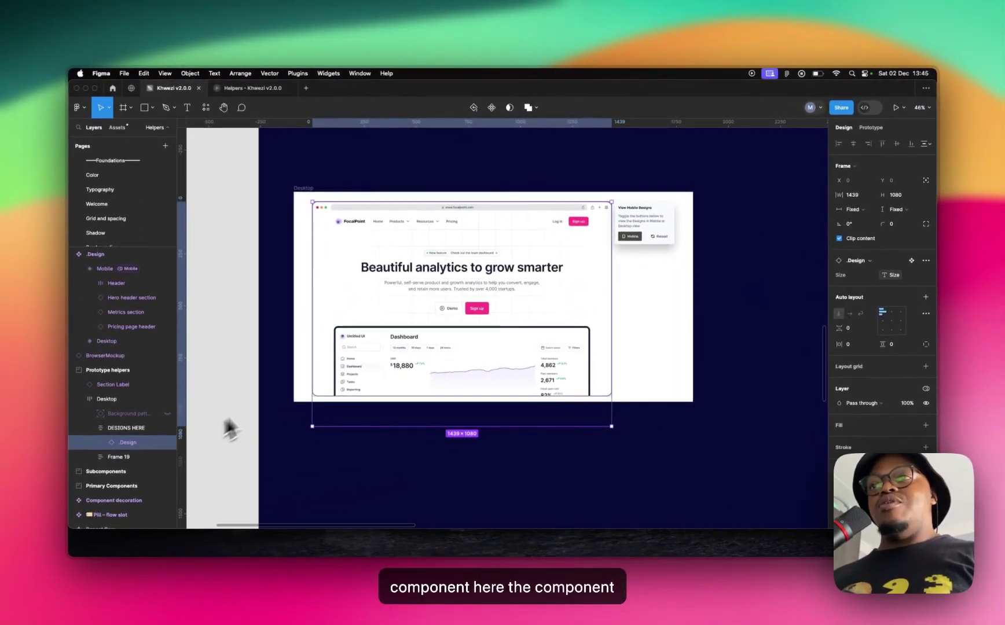
# Compare the main .Design component set with its nested prototype instance and examine the variable bound to the instance's Size property.
pyautogui.scroll(-10, 413, 412)
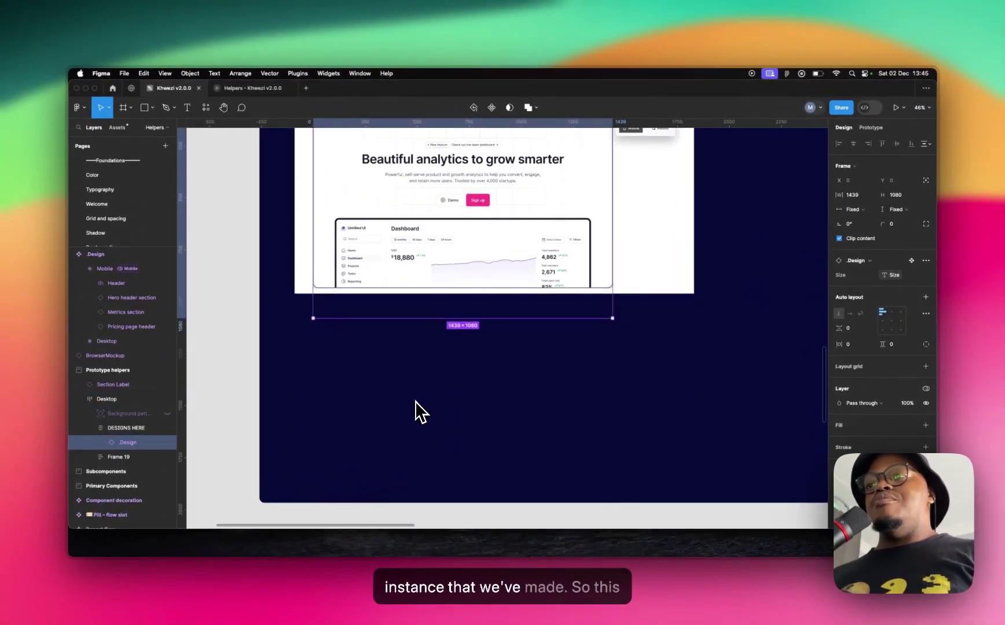
pyautogui.scroll(-8, 469, 423)
pyautogui.hscroll(-8, 472, 422)
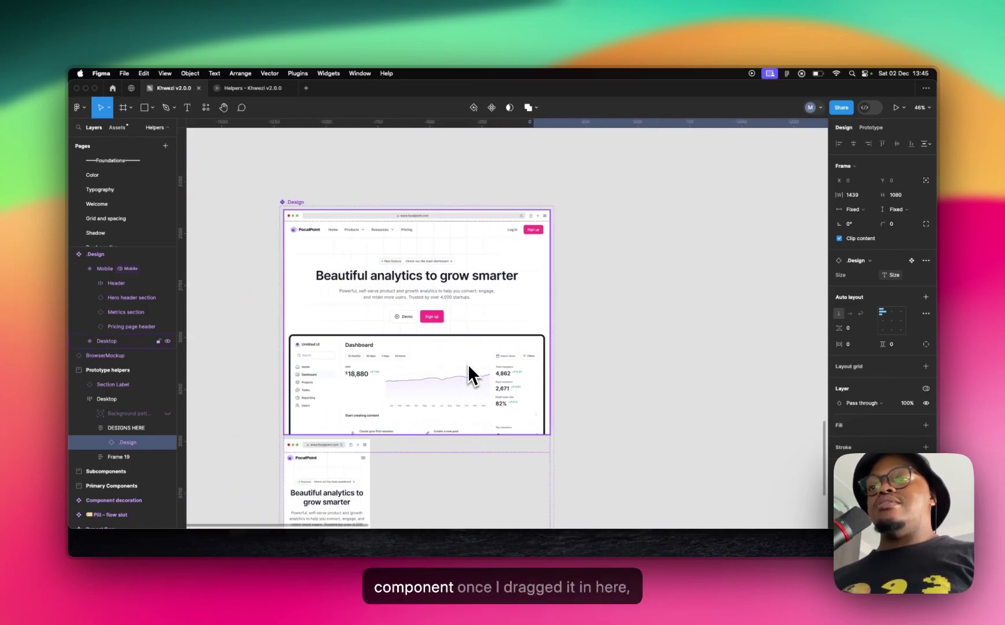
pyautogui.scroll(15, 478, 399)
pyautogui.scroll(5, 482, 357)
pyautogui.hscroll(4, 570, 352)
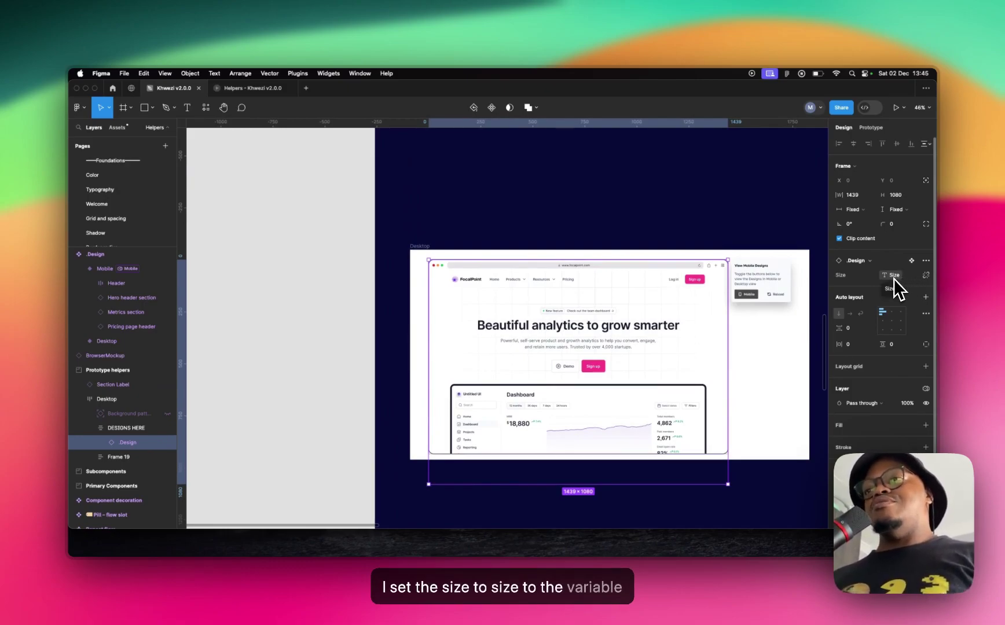
pyautogui.hscroll(5, 769, 302)
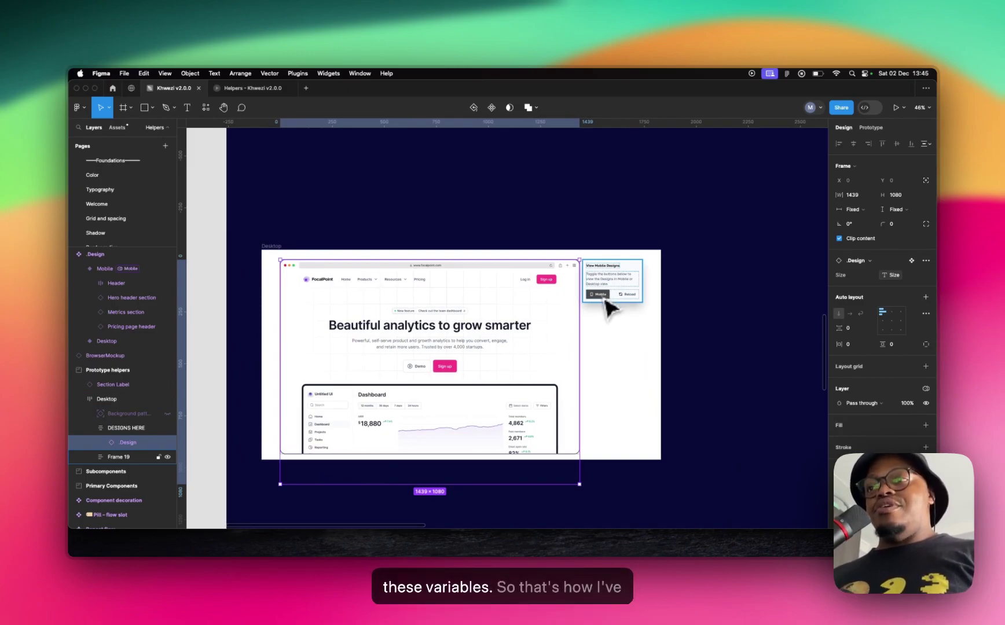
# Present the Desktop prototype frame and switch the previewed design to its mobile view.
pyautogui.click(688, 357)
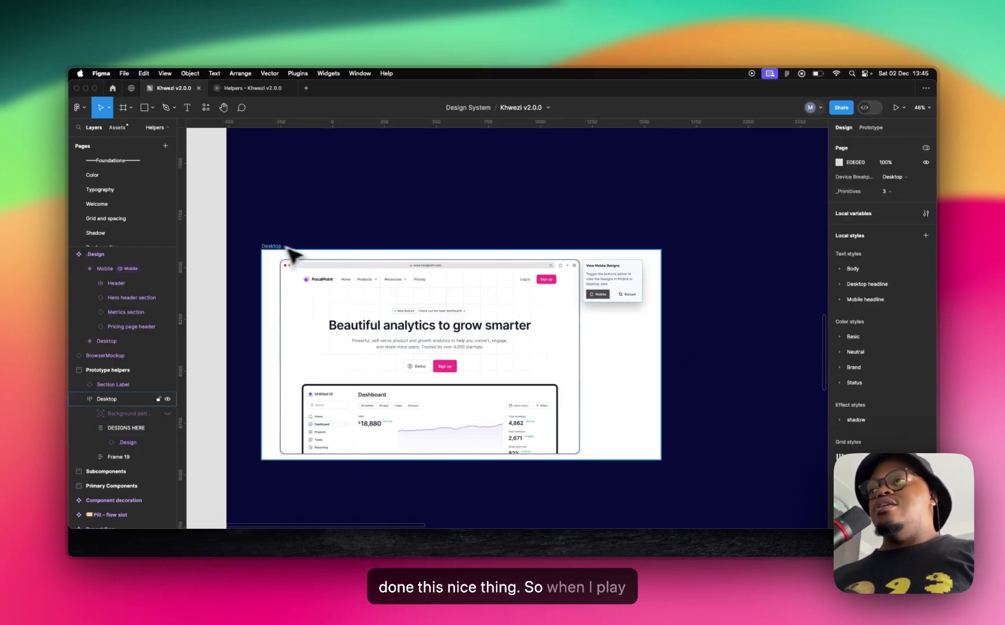
pyautogui.click(268, 249)
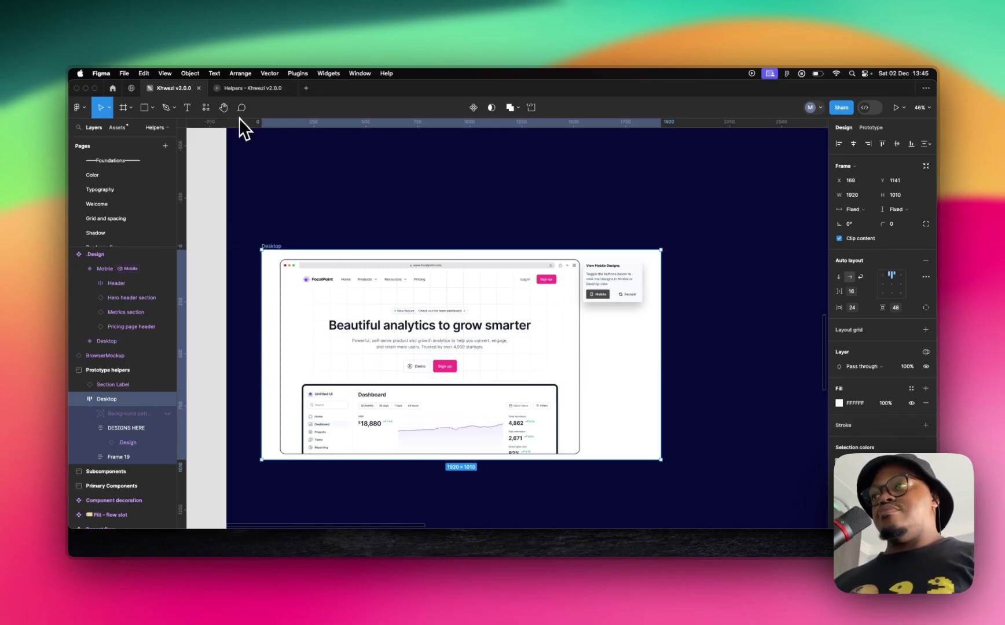
pyautogui.click(381, 302)
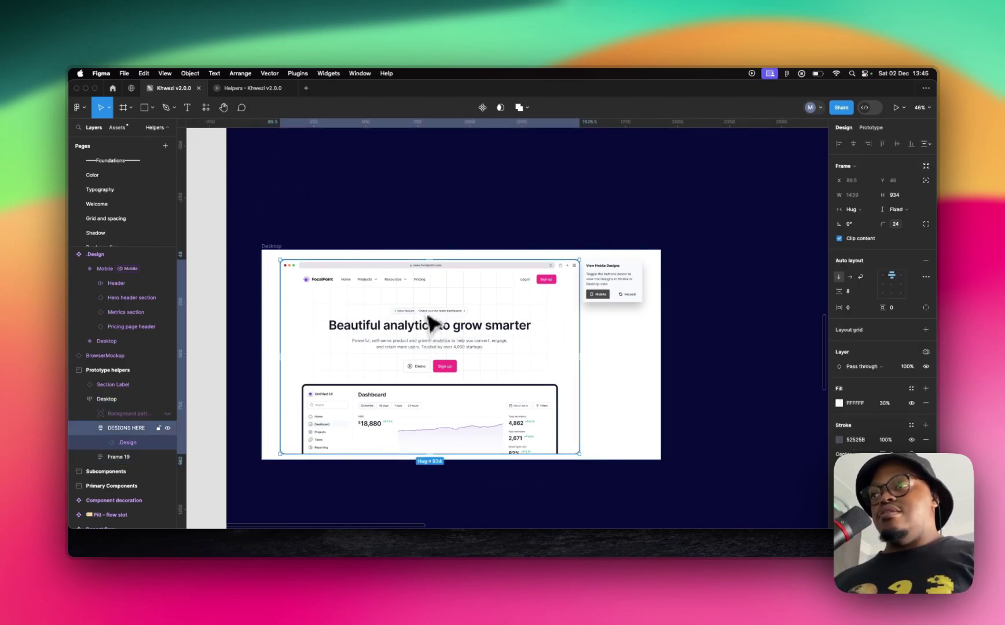
pyautogui.press('super+alt+Return')
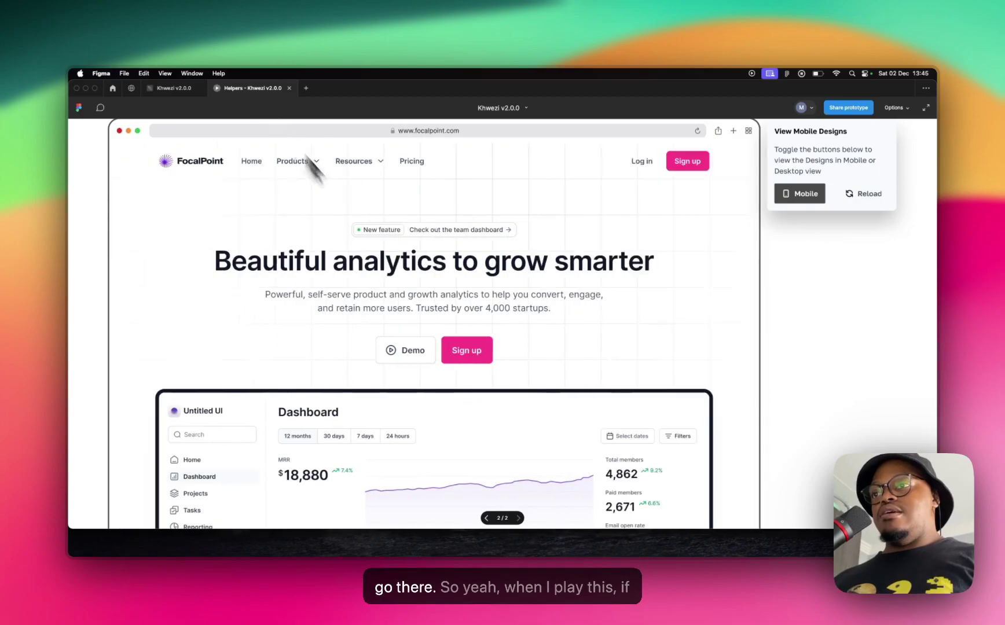
pyautogui.click(819, 317)
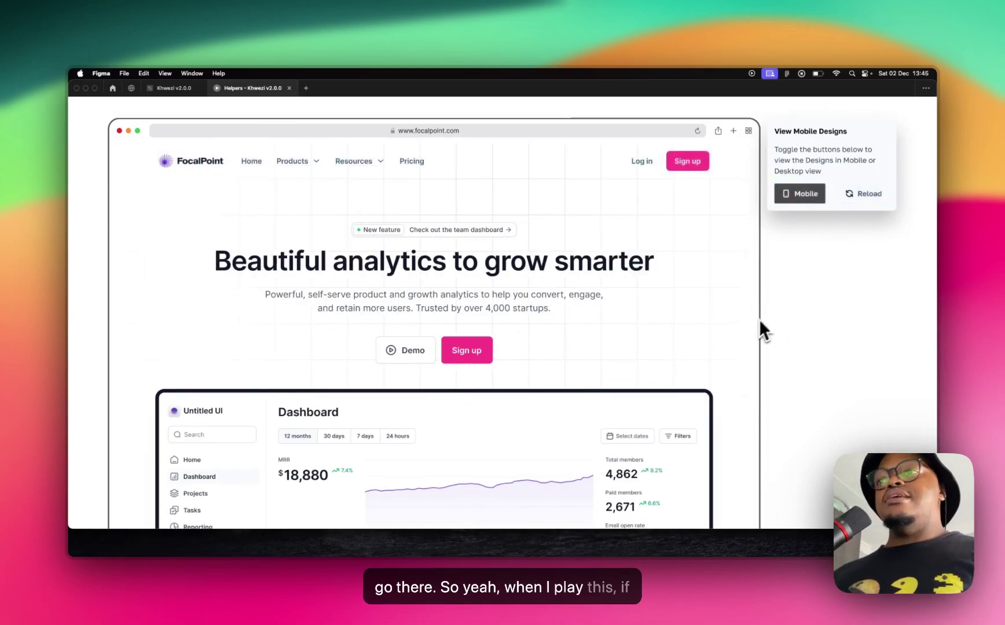
pyautogui.click(794, 196)
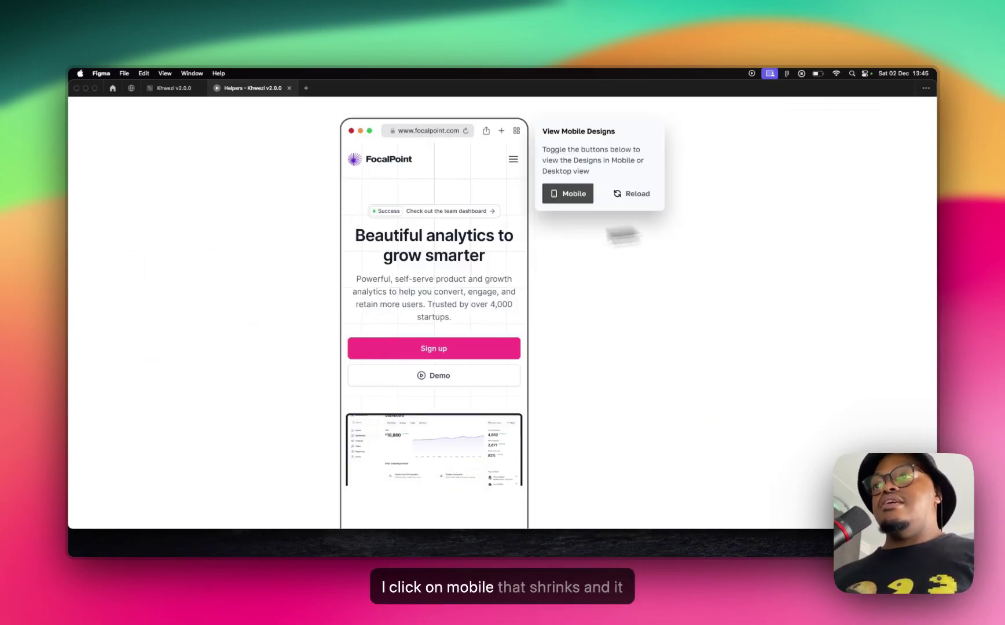
# Review the mobile layout through its pricing plans, and return the previewed design to its desktop view at the start of the page.
pyautogui.scroll(-5, 420, 304)
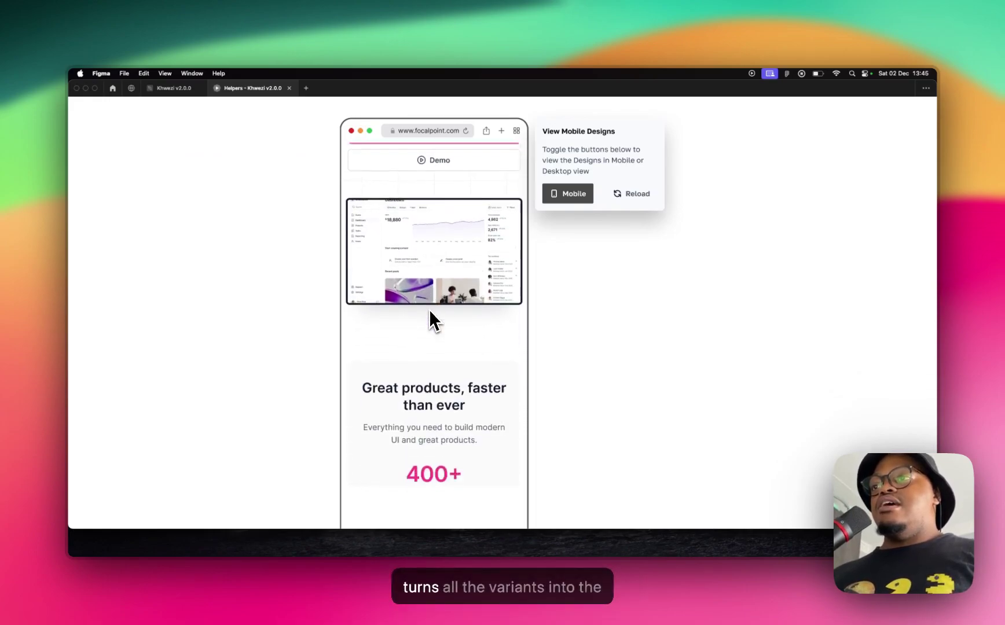
pyautogui.scroll(-10, 430, 336)
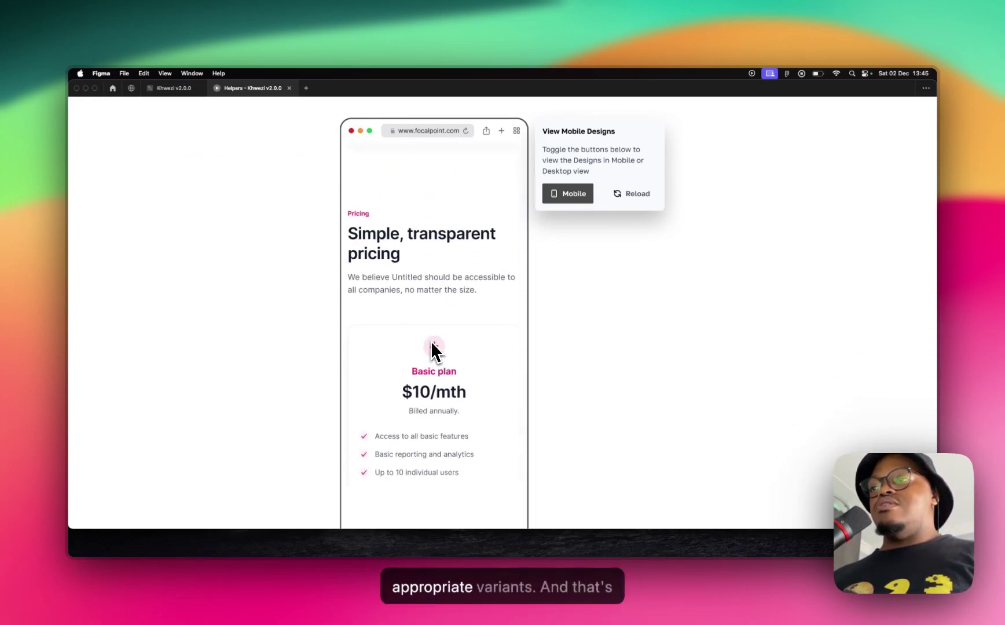
pyautogui.scroll(-15, 433, 342)
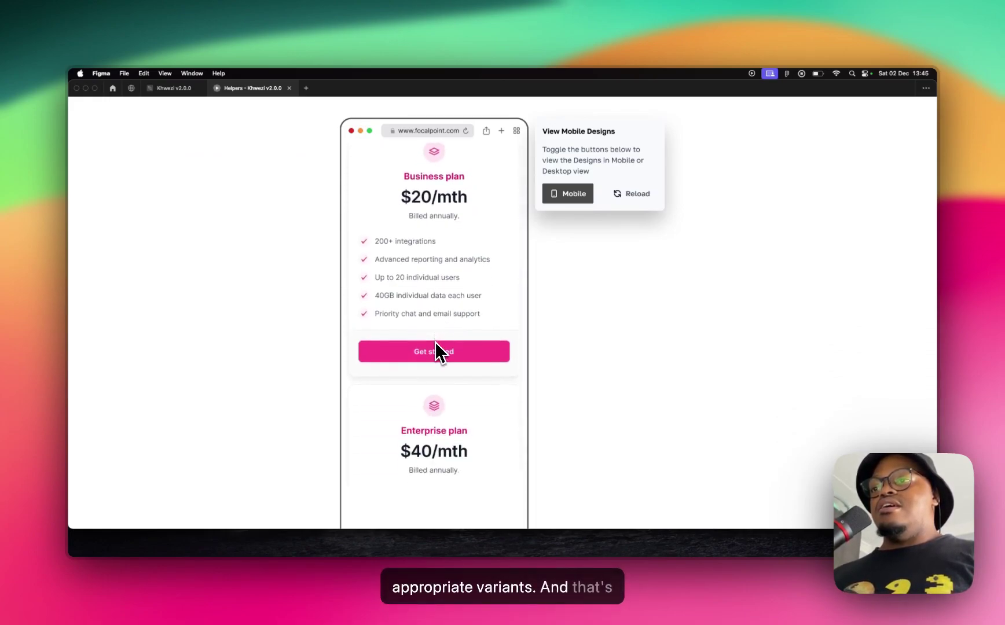
pyautogui.scroll(-1, 442, 339)
pyautogui.click(625, 194)
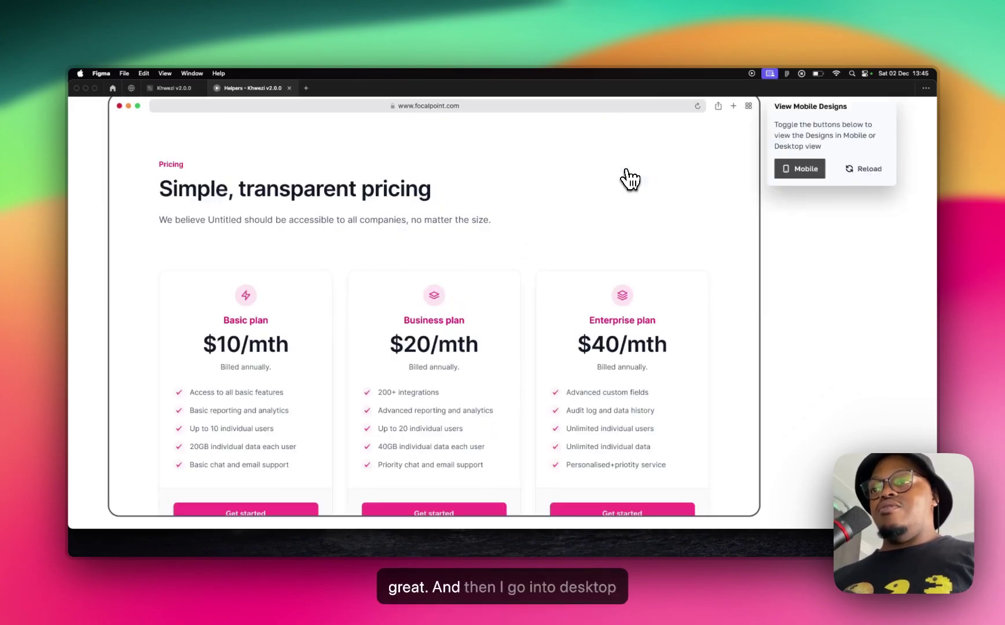
pyautogui.scroll(15, 630, 243)
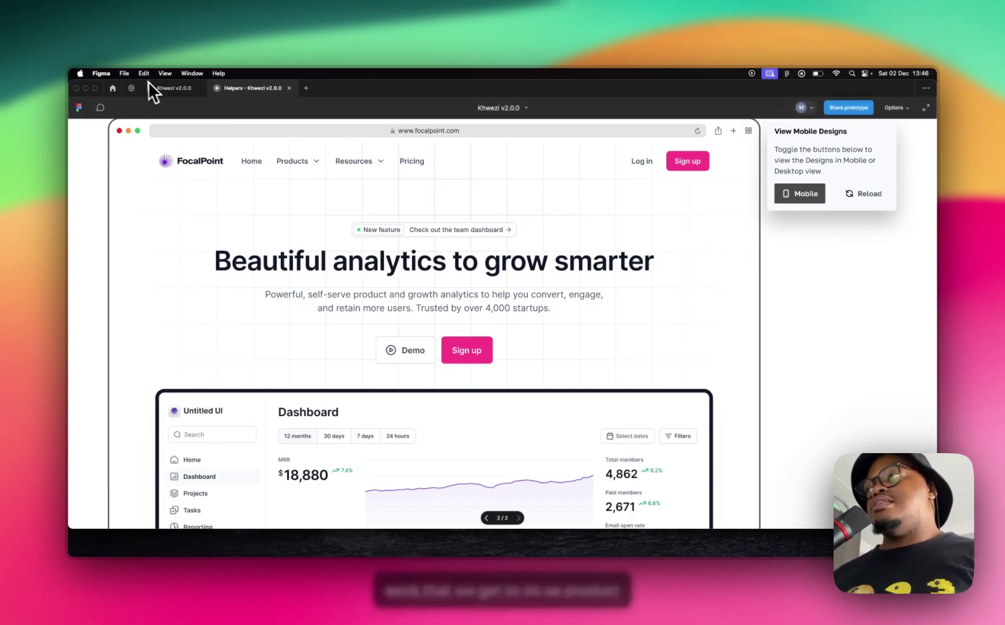
pyautogui.moveTo(167, 91)
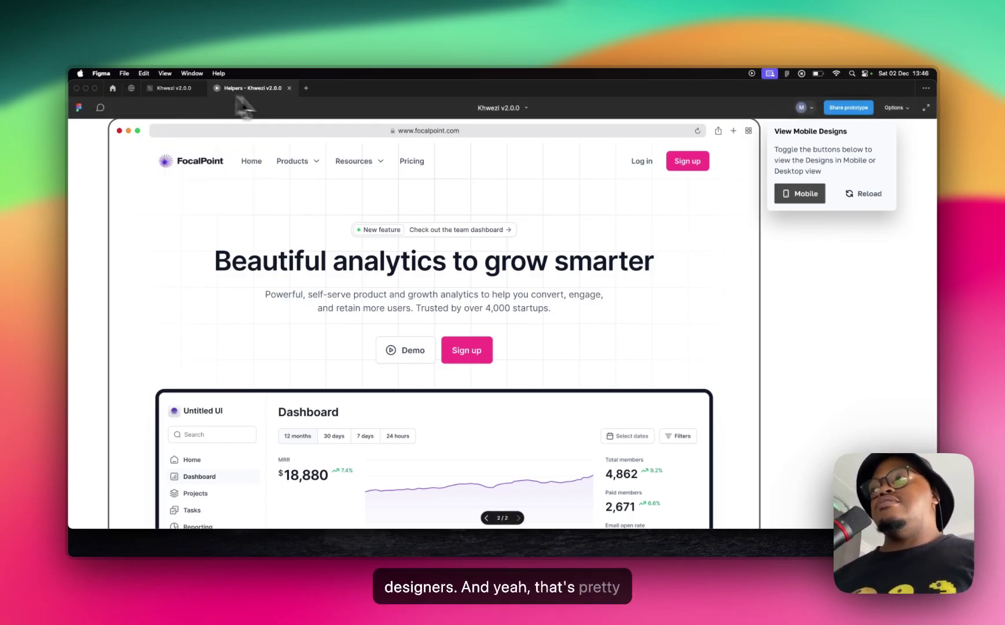